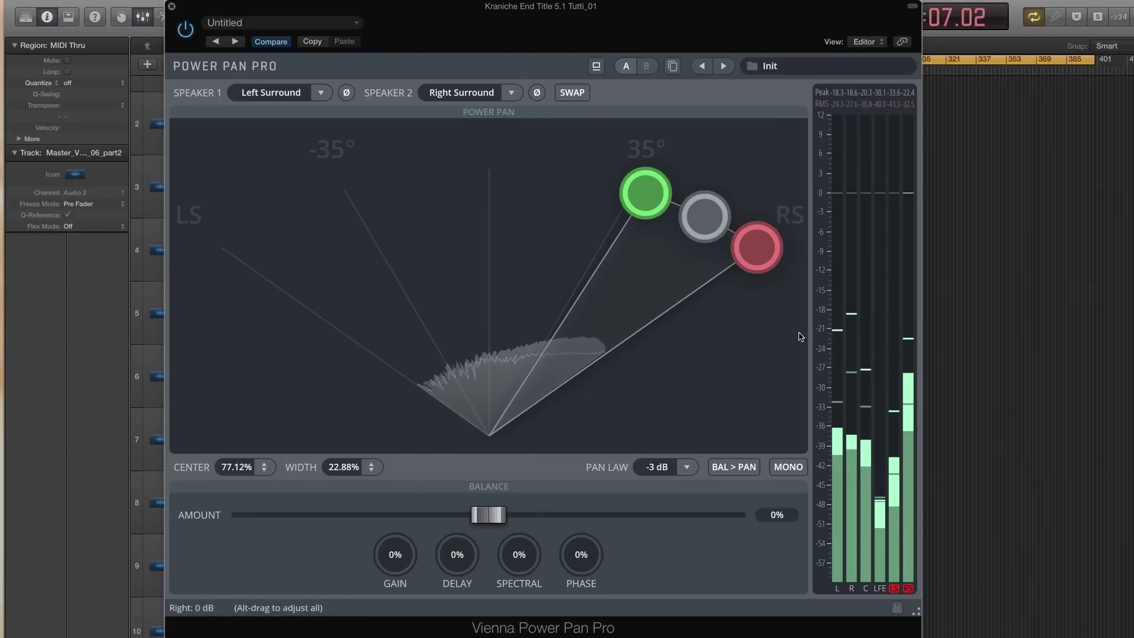
# Step: Shift the surround pair's pan centre to about -72%, and assign Left to Speaker 1 and Right to Speaker 2
pyautogui.moveTo(704, 216); pyautogui.dragTo(428, 181)
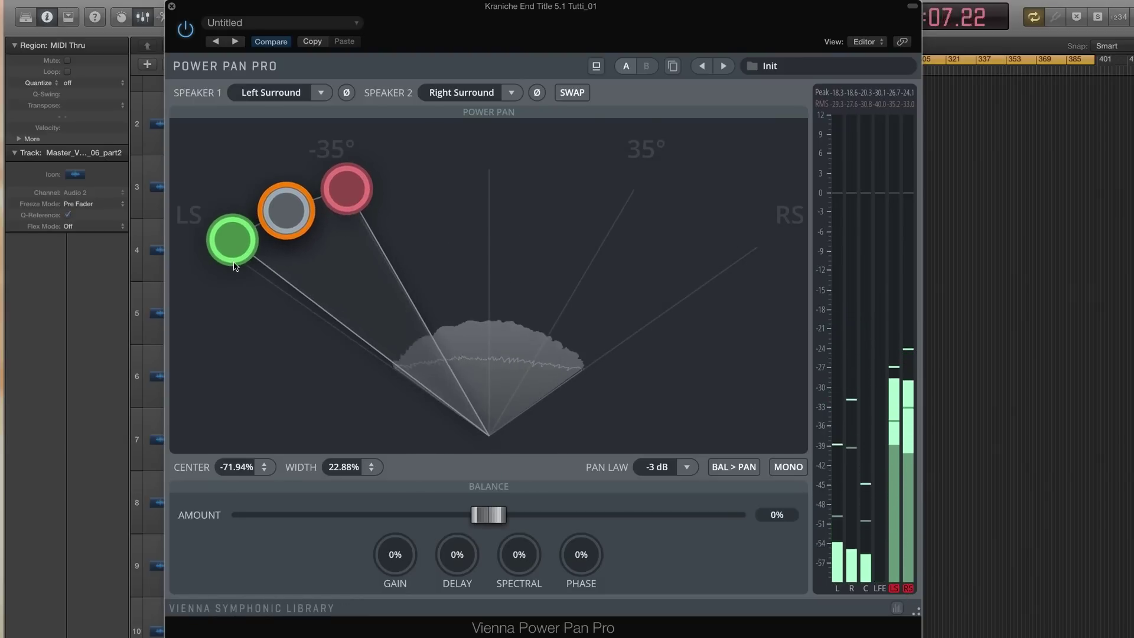
pyautogui.click(511, 93)
pyautogui.click(472, 127)
pyautogui.click(322, 93)
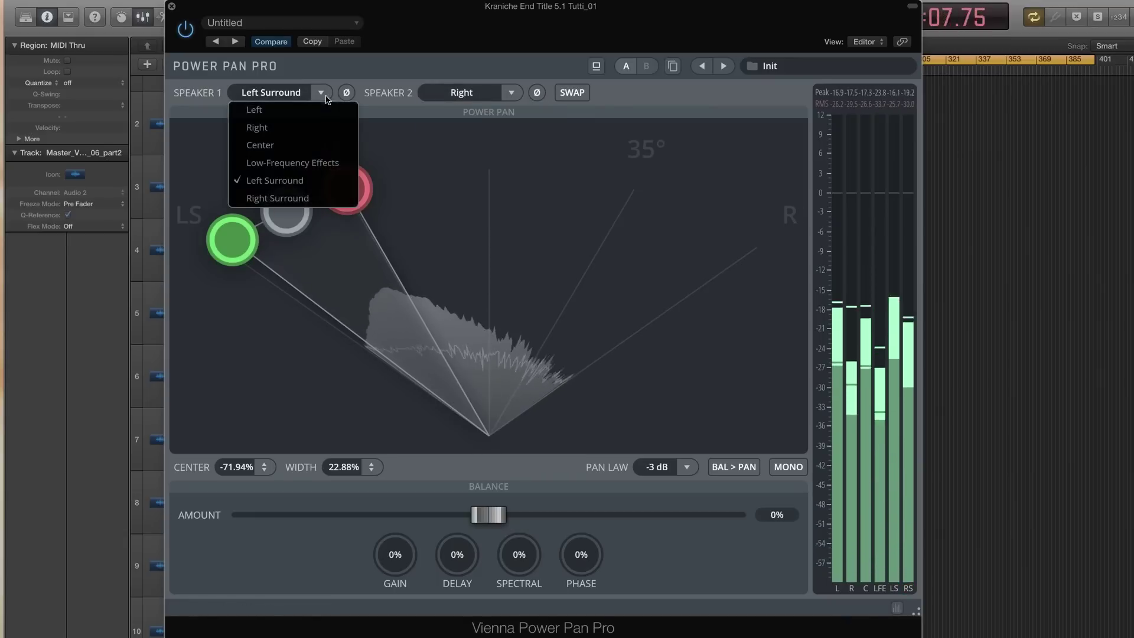
pyautogui.click(260, 109)
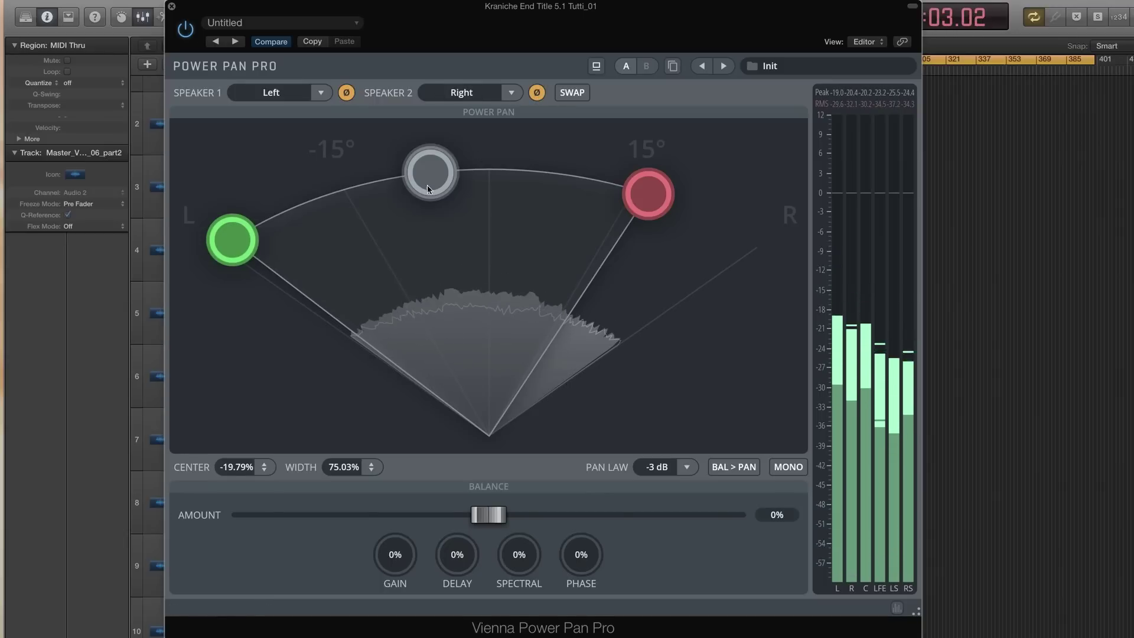
# Step: Narrow the pan to the left with a width of about 23%, and solo the left and right channels
pyautogui.moveTo(645, 196); pyautogui.dragTo(345, 189)
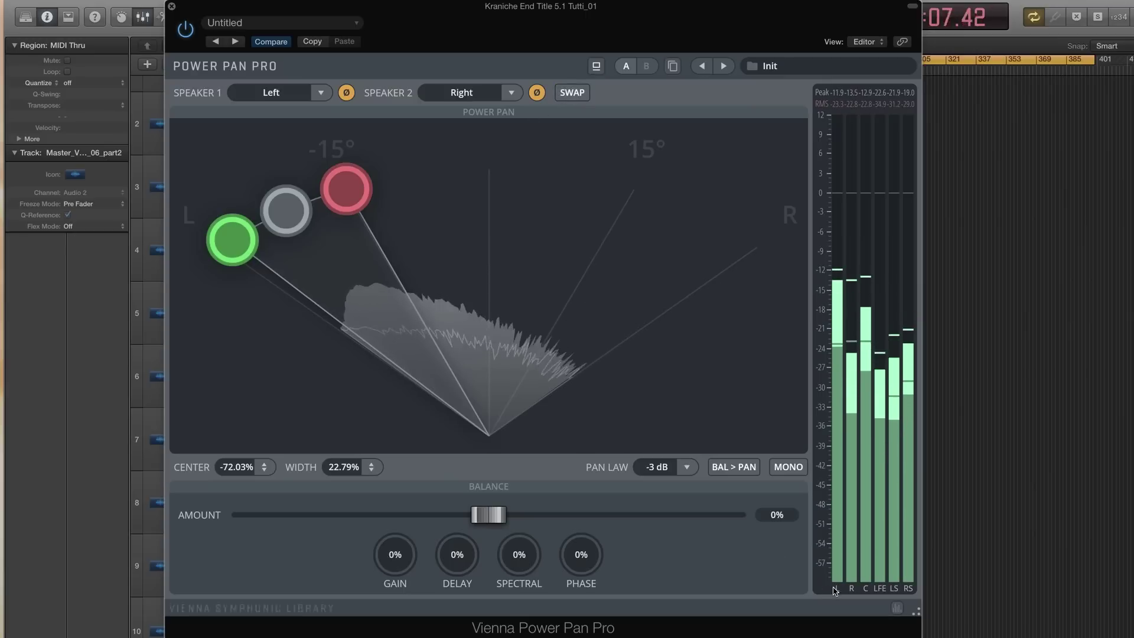
pyautogui.click(853, 589)
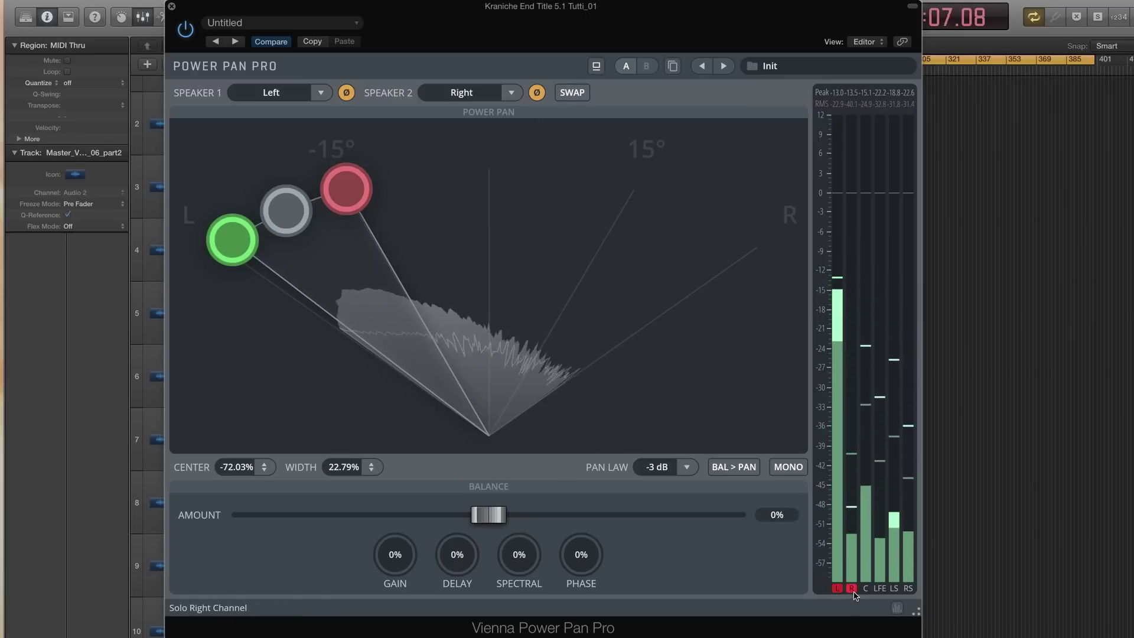
# Step: Move the pan centre to about 70%, widen the field to about 71%, and bring the centre back to about -6%
pyautogui.moveTo(297, 220); pyautogui.dragTo(687, 207)
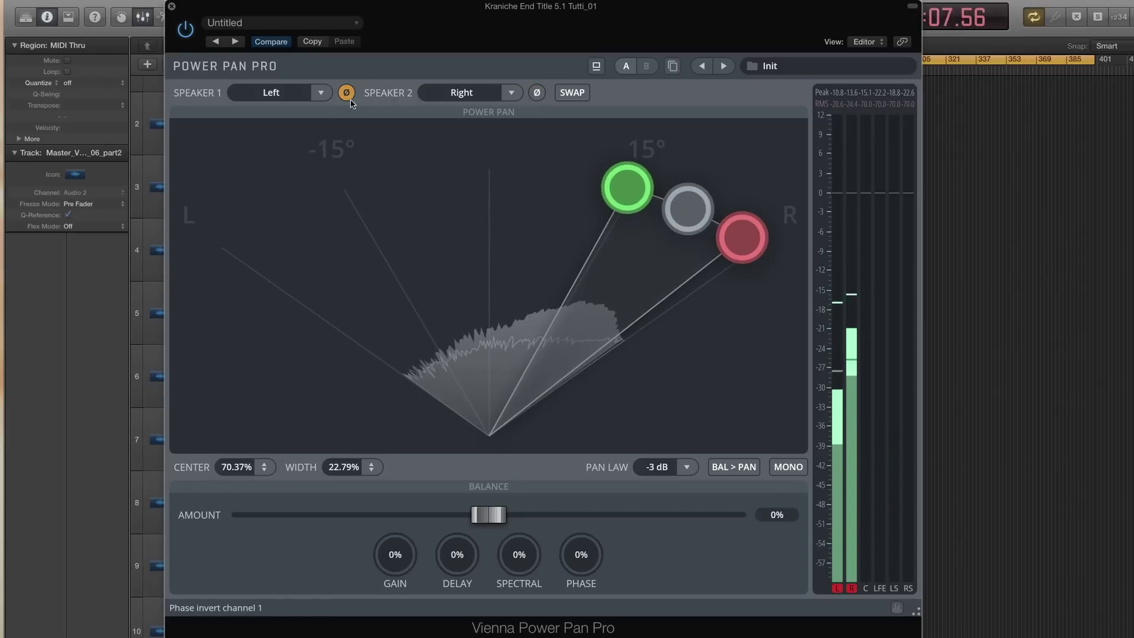
pyautogui.moveTo(629, 190); pyautogui.dragTo(347, 188)
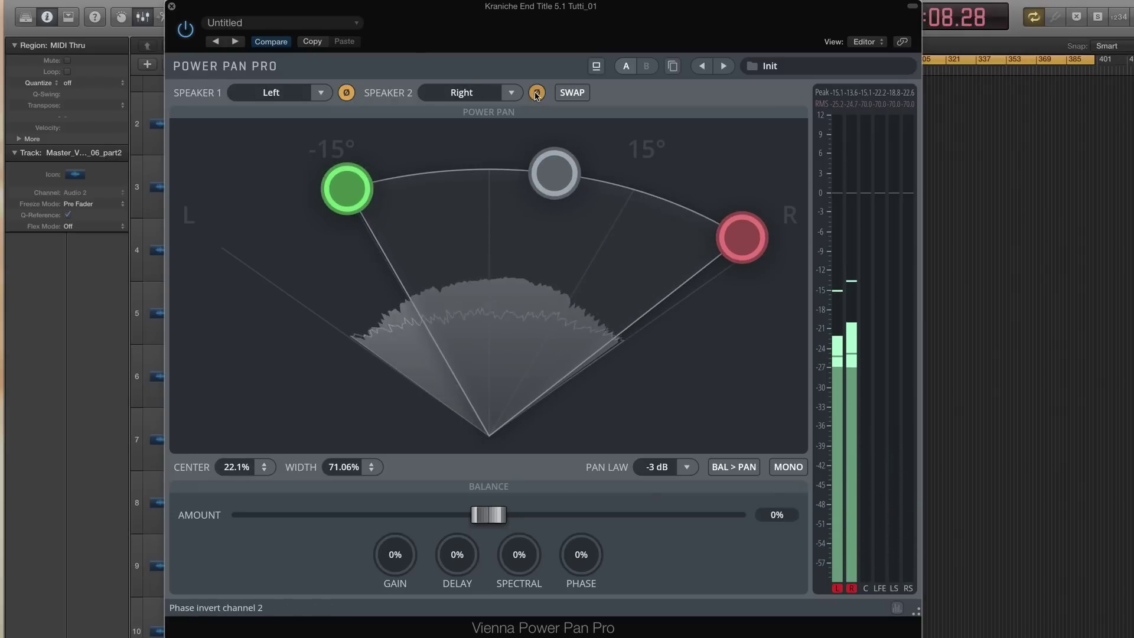
pyautogui.moveTo(554, 180); pyautogui.dragTo(465, 180)
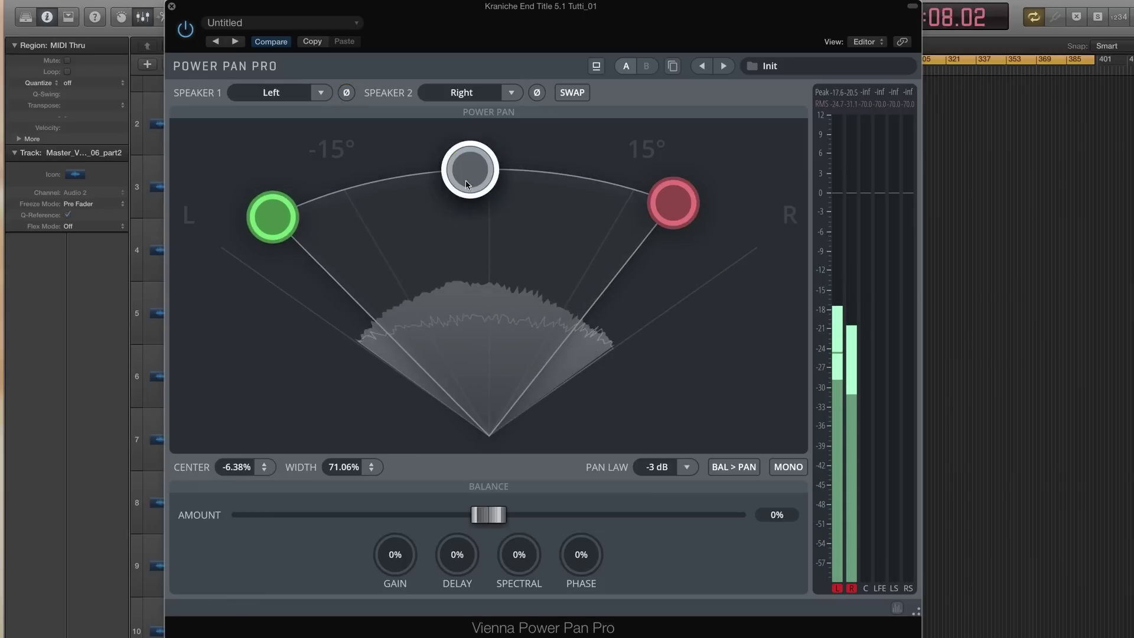
# Step: Adjust the pan to a centre of about 11% and a width of about 65%
pyautogui.moveTo(256, 465)
pyautogui.mouseDown()
pyautogui.moveTo(257, 403)
pyautogui.moveTo(256, 519)
pyautogui.moveTo(250, 473)
pyautogui.mouseUp()
pyautogui.moveTo(344, 466)
pyautogui.mouseDown()
pyautogui.moveTo(343, 450)
pyautogui.moveTo(343, 567)
pyautogui.moveTo(343, 472)
pyautogui.mouseUp()
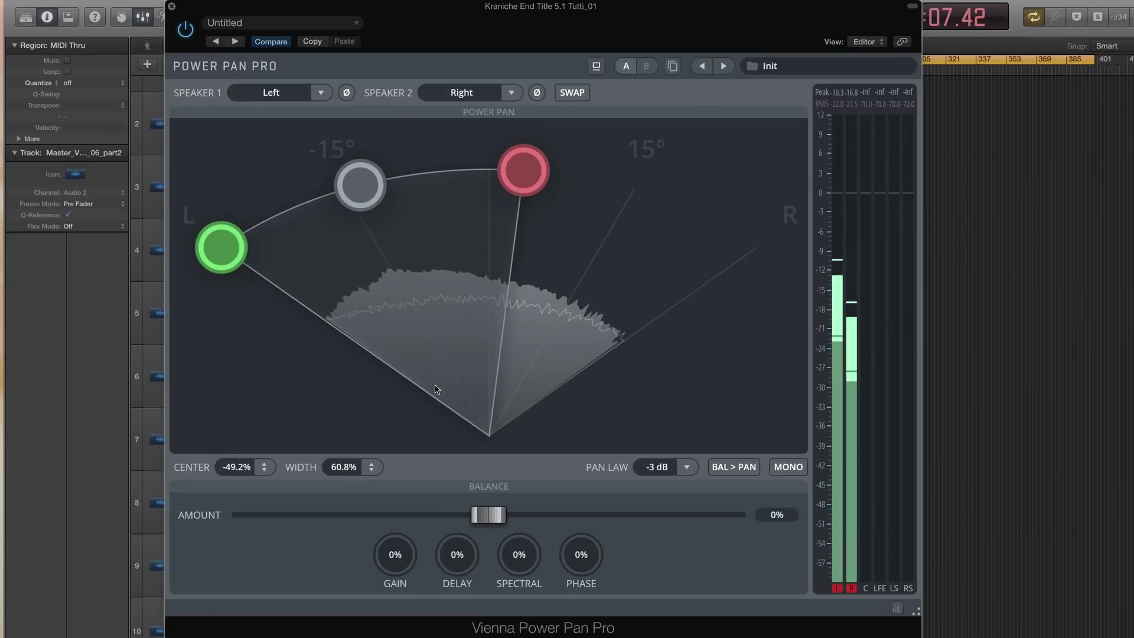
pyautogui.moveTo(380, 207); pyautogui.dragTo(517, 201)
pyautogui.moveTo(661, 204); pyautogui.dragTo(706, 219)
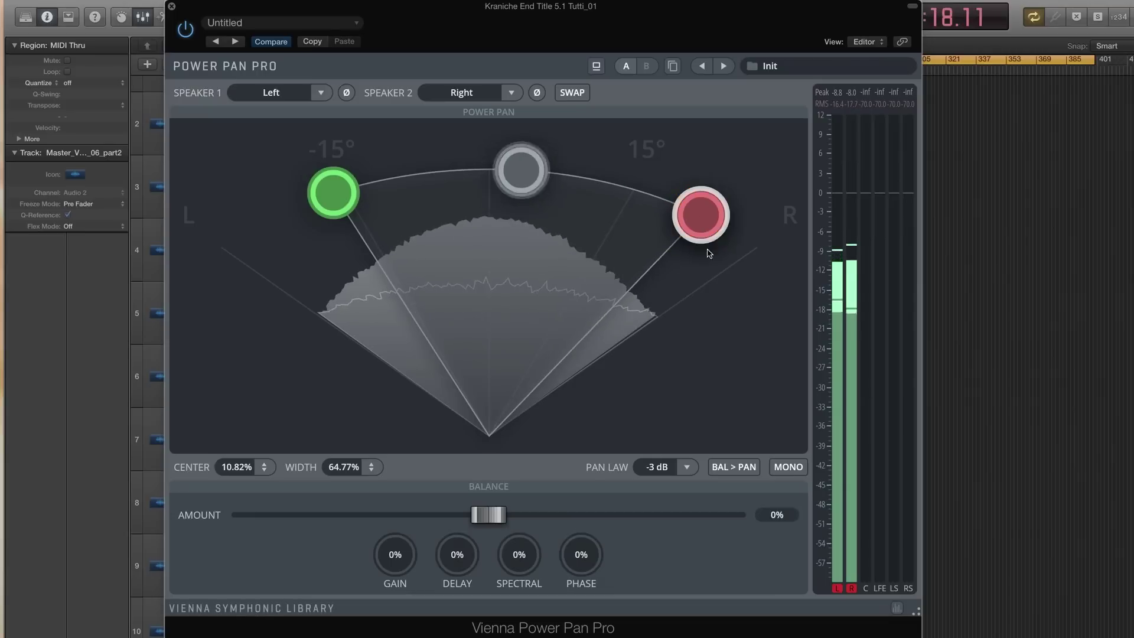
# Step: Set the pan law to -4.5 dB and reposition the handles to about 9.5% centre and 56.6% width
pyautogui.click(684, 467)
pyautogui.press('Down')
pyautogui.press('Return')
pyautogui.moveTo(700, 214); pyautogui.dragTo(507, 172)
pyautogui.moveTo(390, 182); pyautogui.dragTo(475, 167)
pyautogui.moveTo(547, 173); pyautogui.dragTo(700, 233)
pyautogui.moveTo(429, 173); pyautogui.dragTo(352, 186)
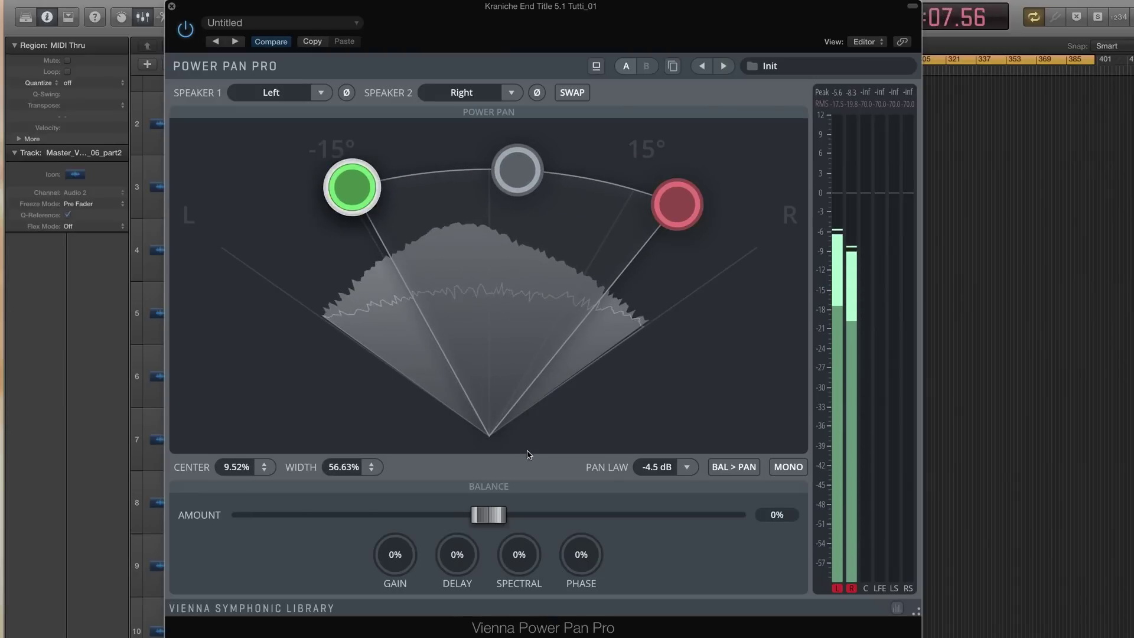
# Step: Set the pan law to -3 dB and turn on BAL > PAN processing order
pyautogui.click(657, 466)
pyautogui.click(656, 501)
pyautogui.click(734, 467)
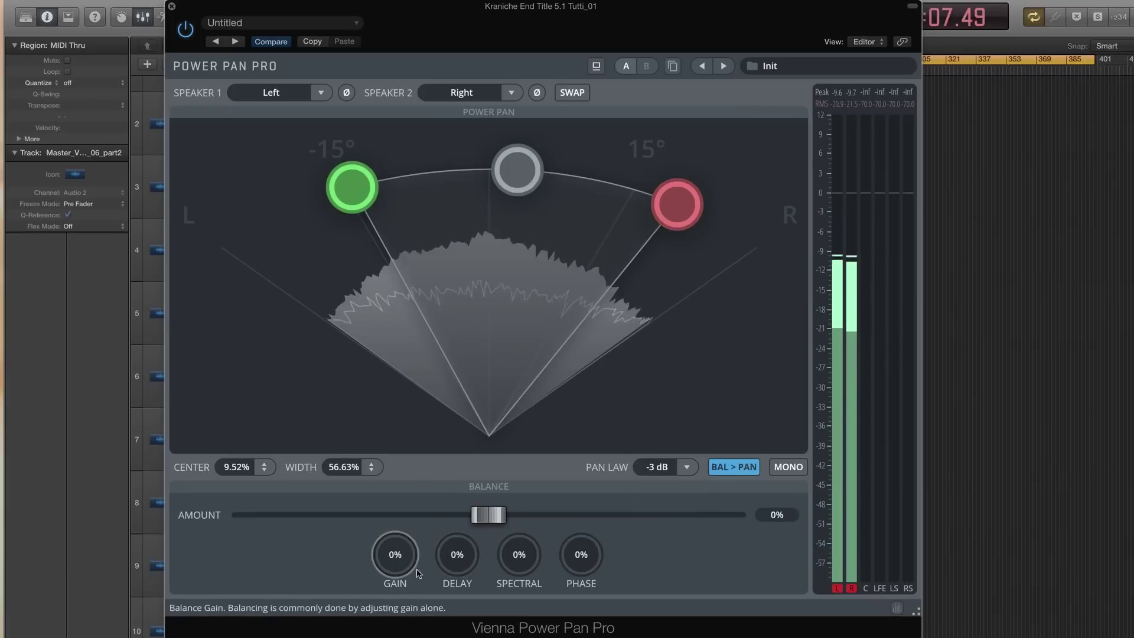
# Step: Set the balance spectral to 78%, shift the balance amount to the right, and toggle mono
pyautogui.moveTo(522, 566); pyautogui.dragTo(522, 473)
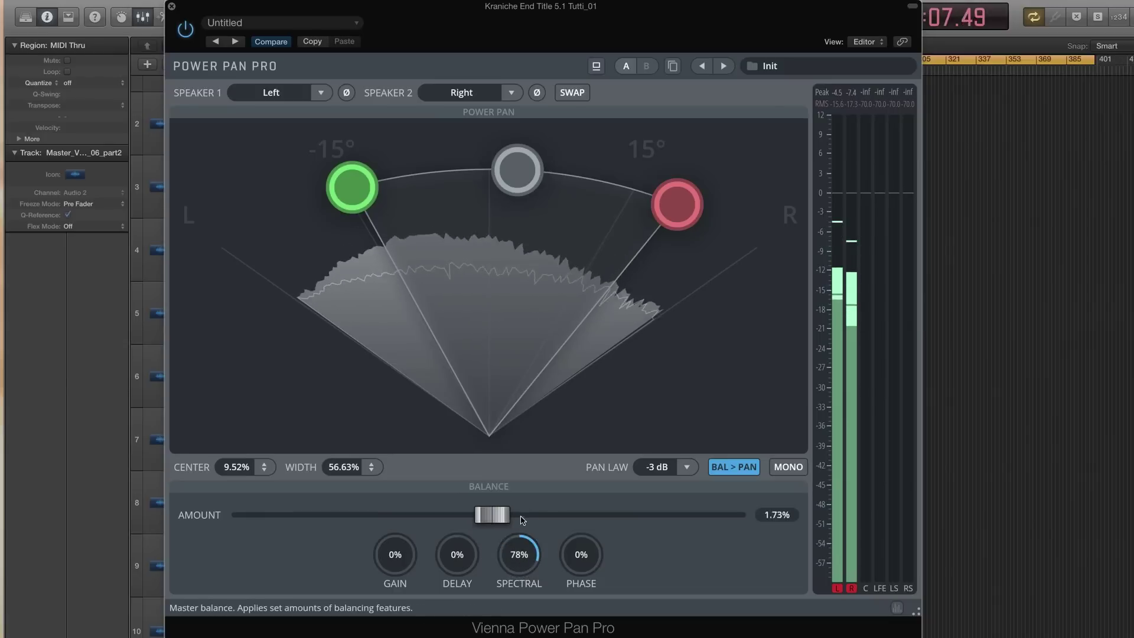
pyautogui.moveTo(488, 515); pyautogui.dragTo(588, 514)
pyautogui.click(788, 466)
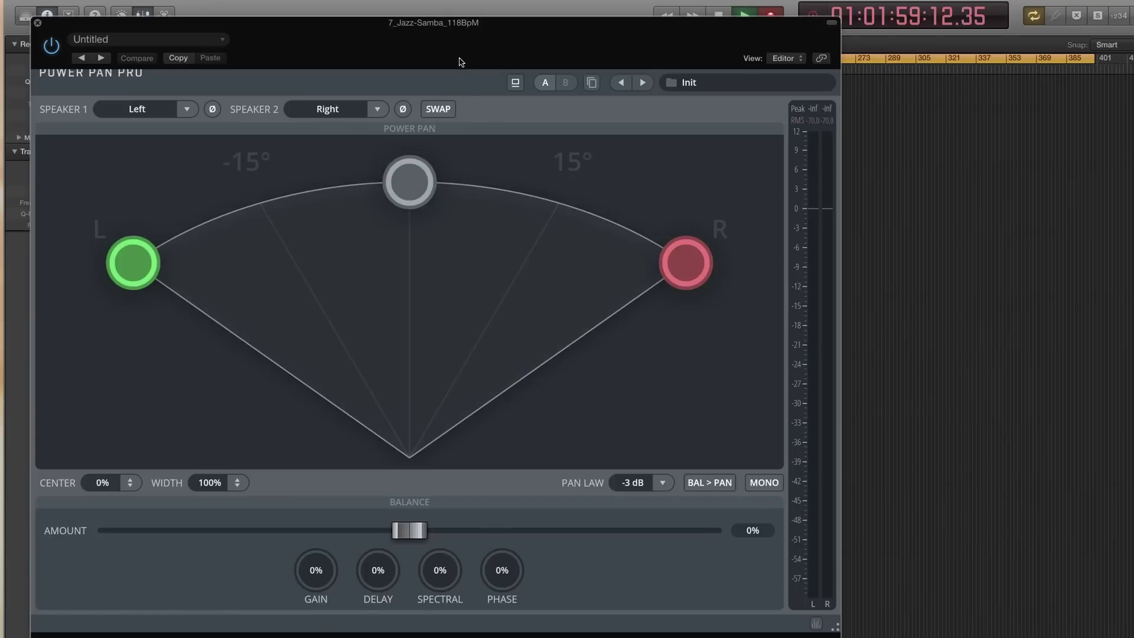
# Step: For the 7_Jazz-Samba_118BpM track, raise the balance gain to 100% and sweep the balance amount between 100% and -100%, ending at 0%
pyautogui.moveTo(461, 62); pyautogui.dragTo(567, 39)
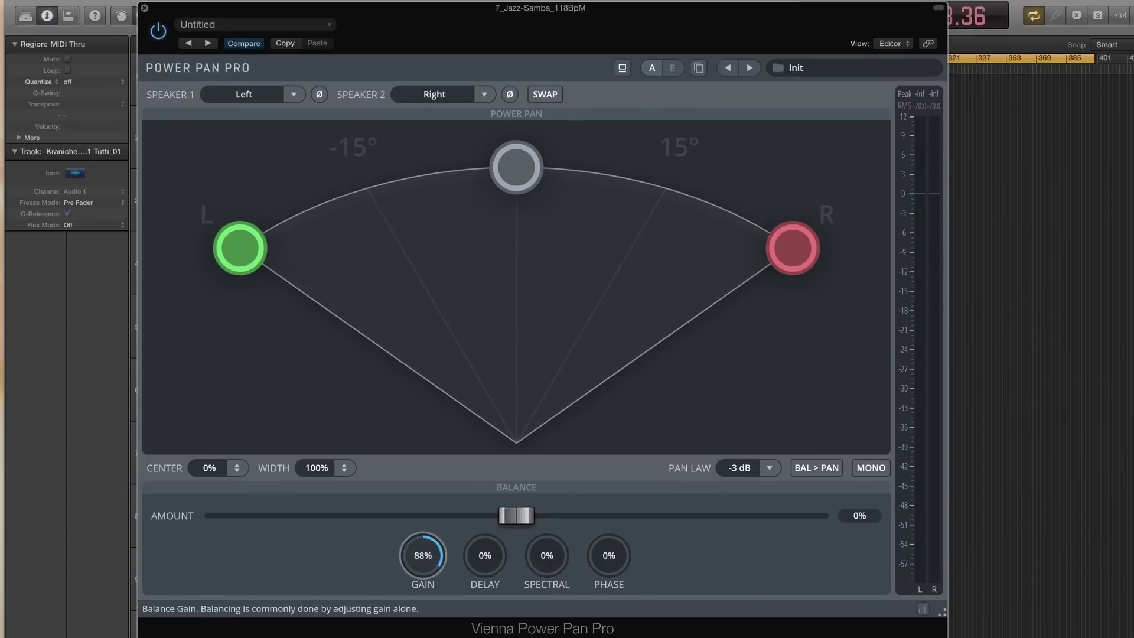
pyautogui.moveTo(516, 516); pyautogui.dragTo(854, 530)
pyautogui.moveTo(781, 526); pyautogui.dragTo(213, 519)
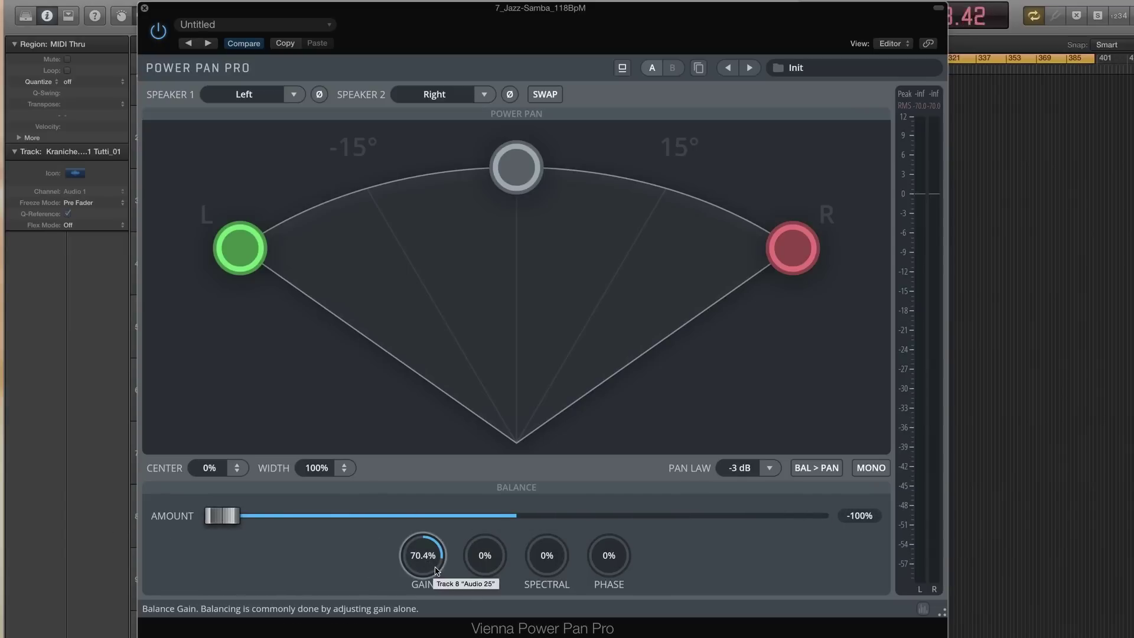
pyautogui.moveTo(425, 565); pyautogui.dragTo(425, 543)
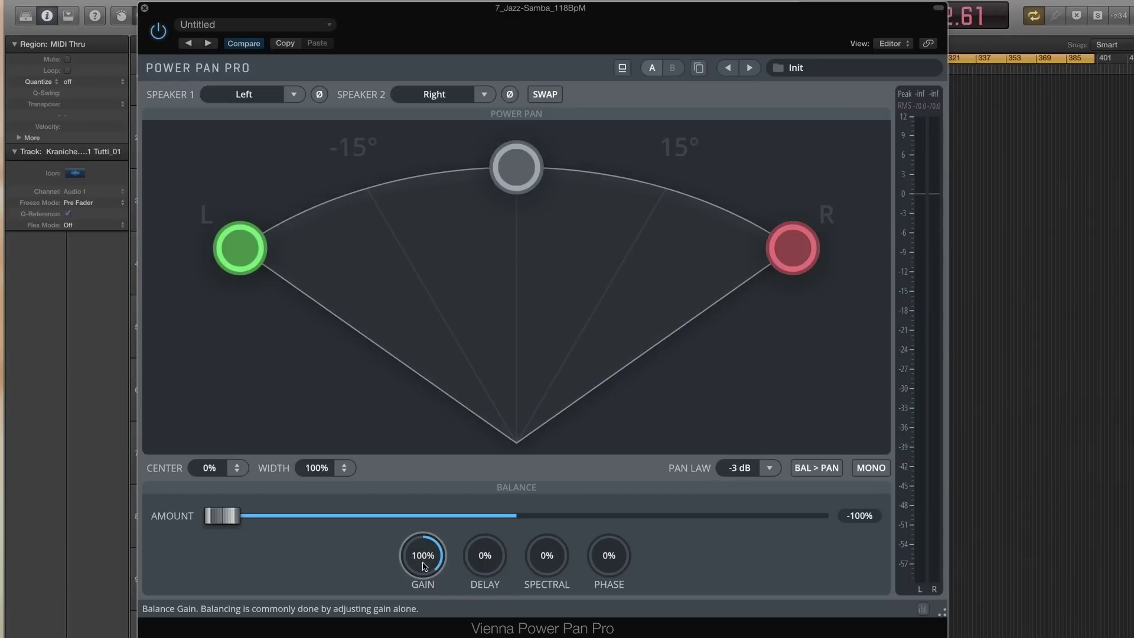
pyautogui.moveTo(223, 517); pyautogui.dragTo(839, 535)
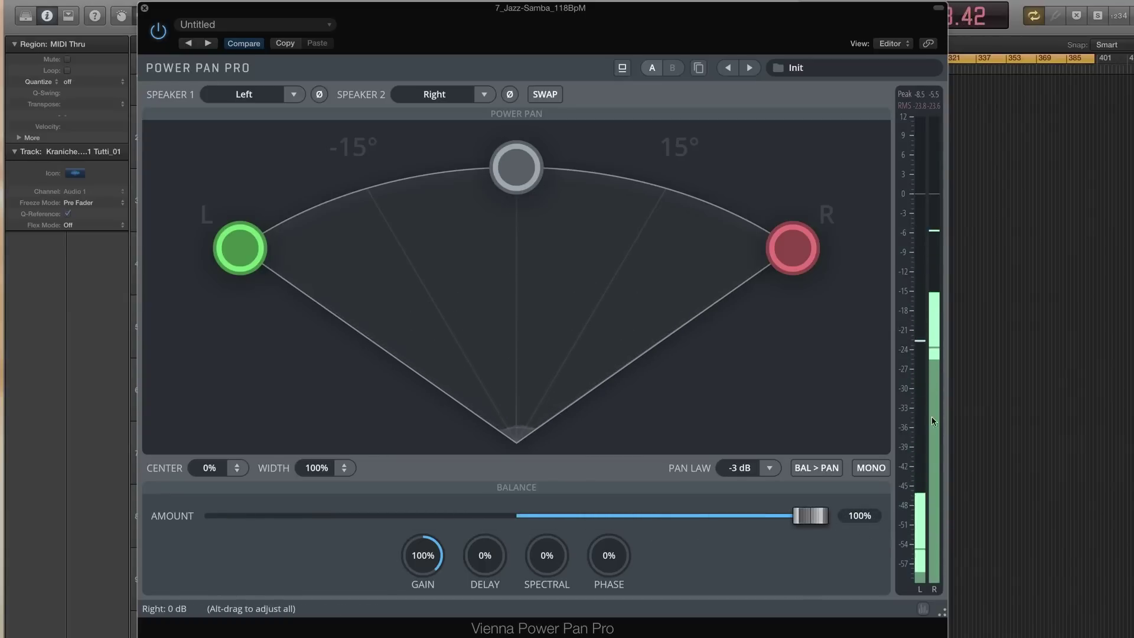
pyautogui.moveTo(806, 520); pyautogui.dragTo(513, 520)
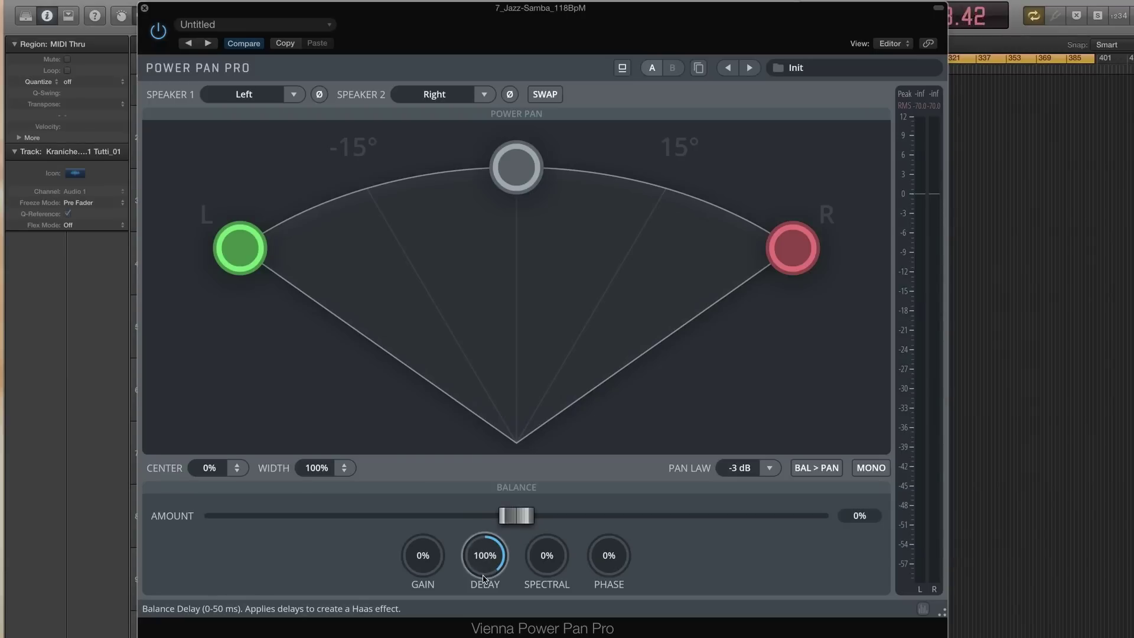
# Step: Play the track with the balance delay at 100% and -100%, moving the balance amount from 100% to -100%
pyautogui.moveTo(516, 515); pyautogui.dragTo(852, 568)
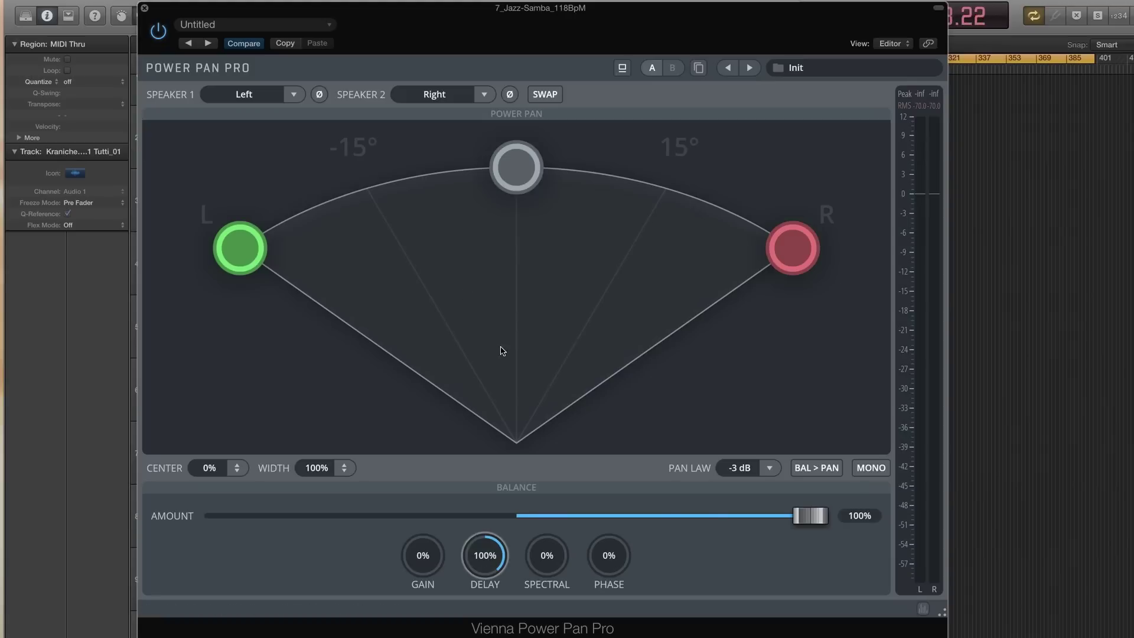
pyautogui.press('space')
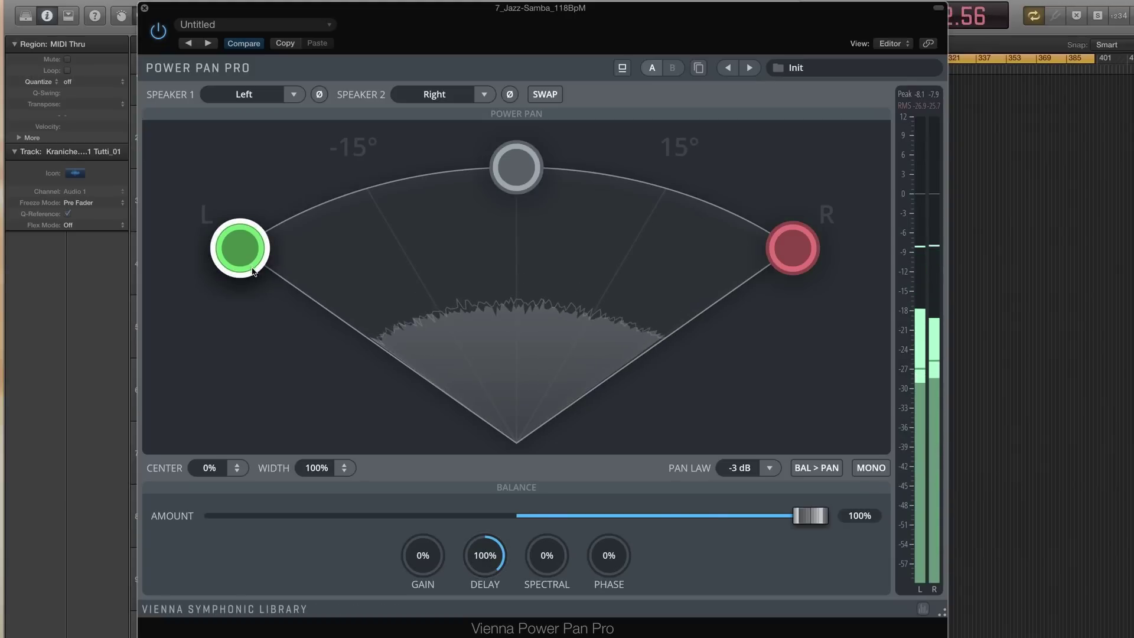
pyautogui.moveTo(819, 516)
pyautogui.mouseDown()
pyautogui.moveTo(664, 518)
pyautogui.moveTo(821, 521)
pyautogui.mouseUp()
pyautogui.moveTo(485, 555); pyautogui.dragTo(485, 582)
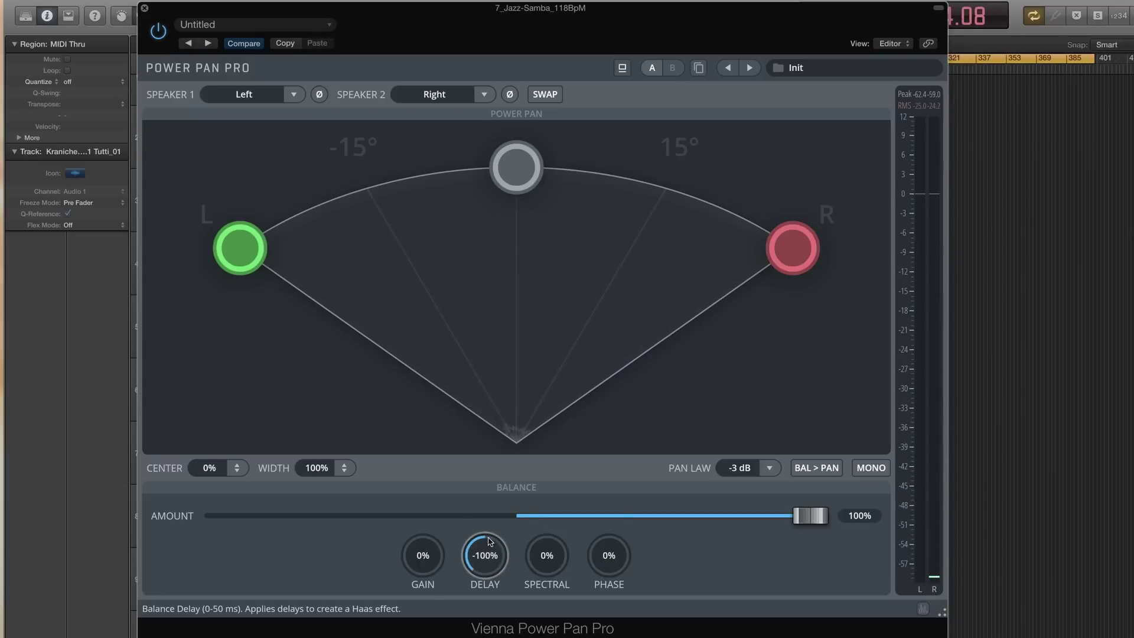
pyautogui.moveTo(771, 522); pyautogui.dragTo(157, 514)
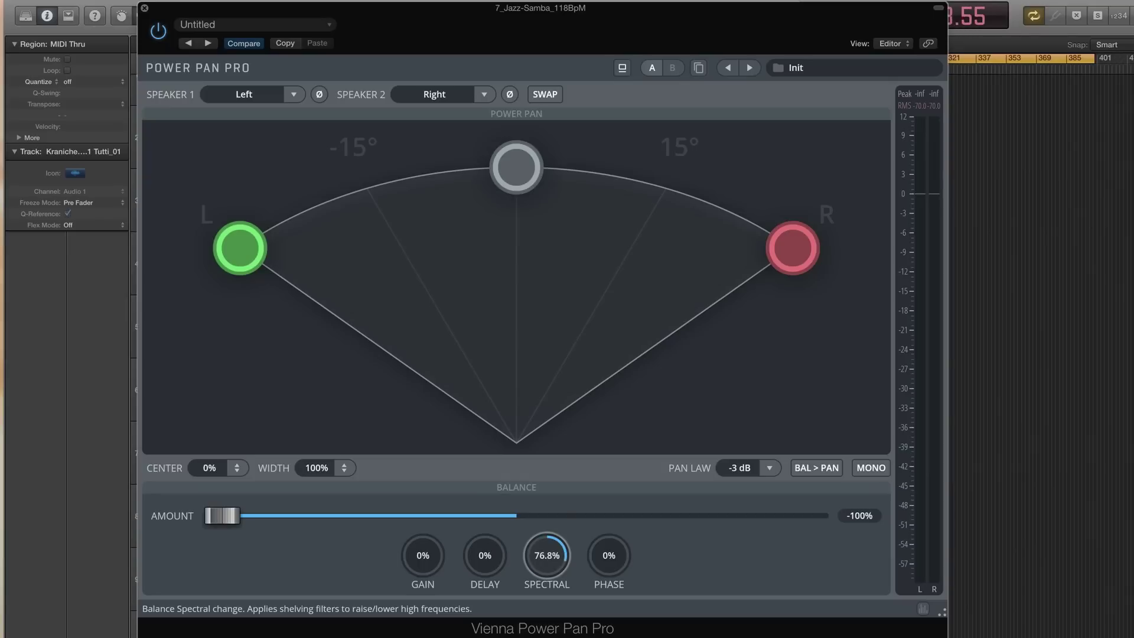
# Step: Audition the balance spectral at 100% while sweeping the balance amount from 100% to the left, and reset both to 0%
pyautogui.moveTo(218, 515); pyautogui.dragTo(821, 523)
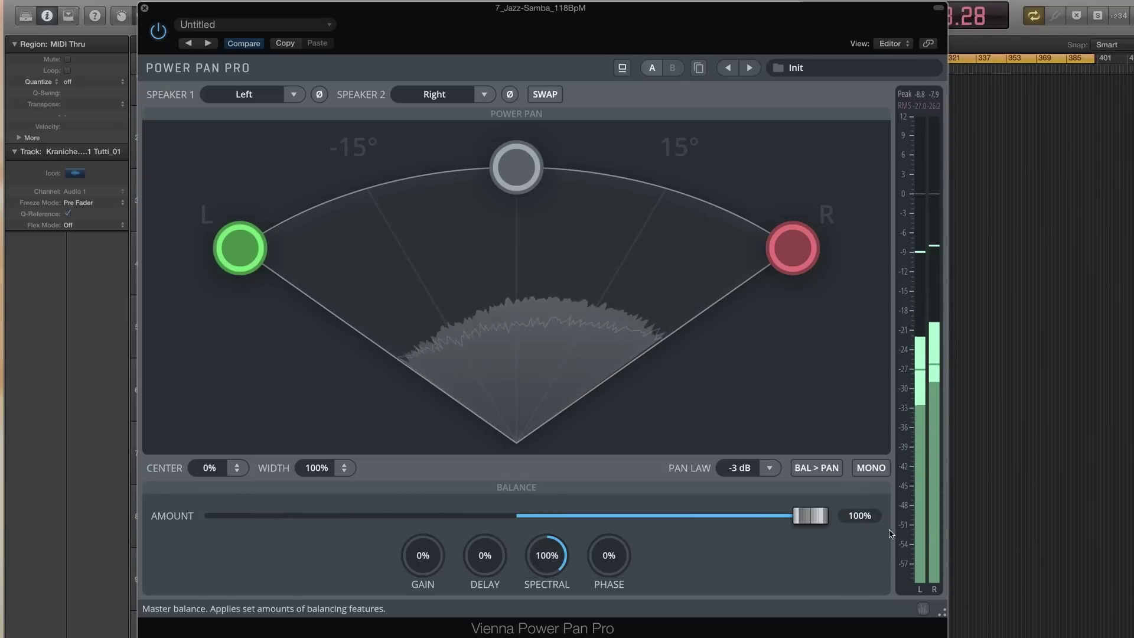
pyautogui.moveTo(547, 556)
pyautogui.mouseDown()
pyautogui.moveTo(547, 613)
pyautogui.moveTo(547, 544)
pyautogui.mouseUp()
pyautogui.click(792, 520)
pyautogui.moveTo(792, 520); pyautogui.dragTo(253, 517)
pyautogui.keyDown('alt'); pyautogui.click(253, 517); pyautogui.keyUp('alt')
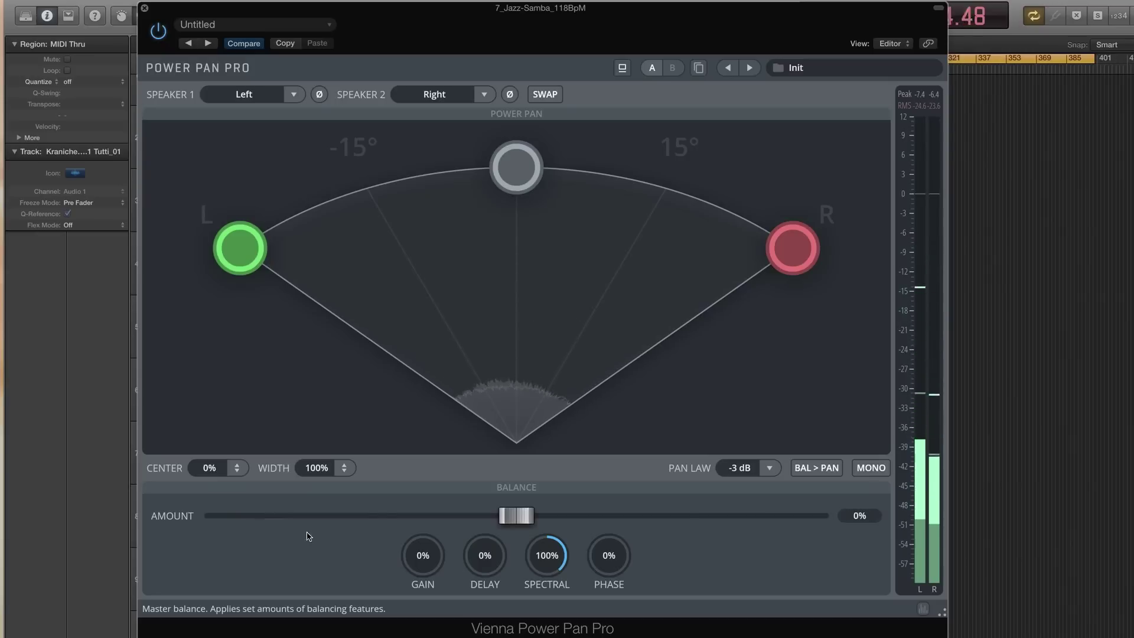
pyautogui.keyDown('alt'); pyautogui.click(547, 558); pyautogui.keyUp('alt')
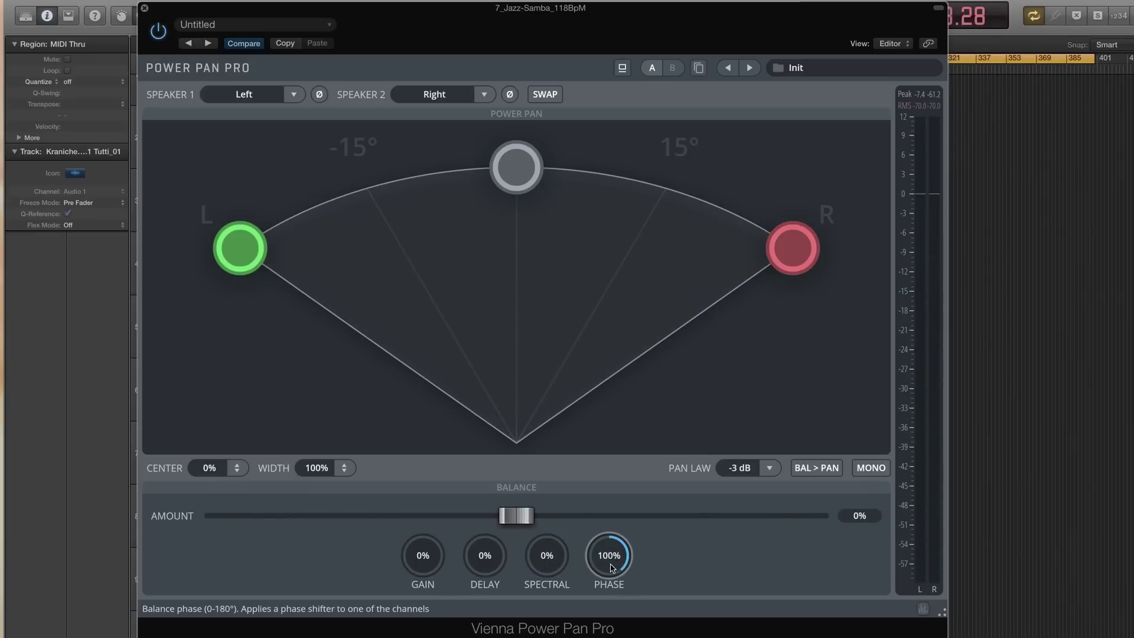
# Step: Move the balance amount to 100% with the balance phase at 100%, and reset the amount to 0%
pyautogui.moveTo(518, 516); pyautogui.dragTo(850, 539)
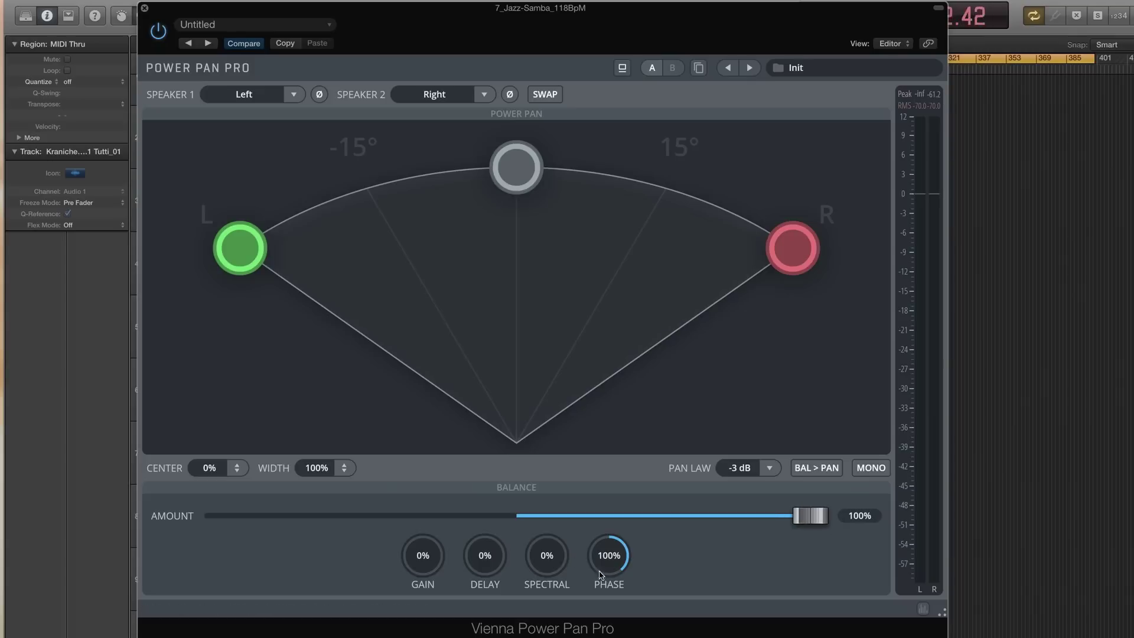
pyautogui.keyDown('alt'); pyautogui.click(809, 520); pyautogui.keyUp('alt')
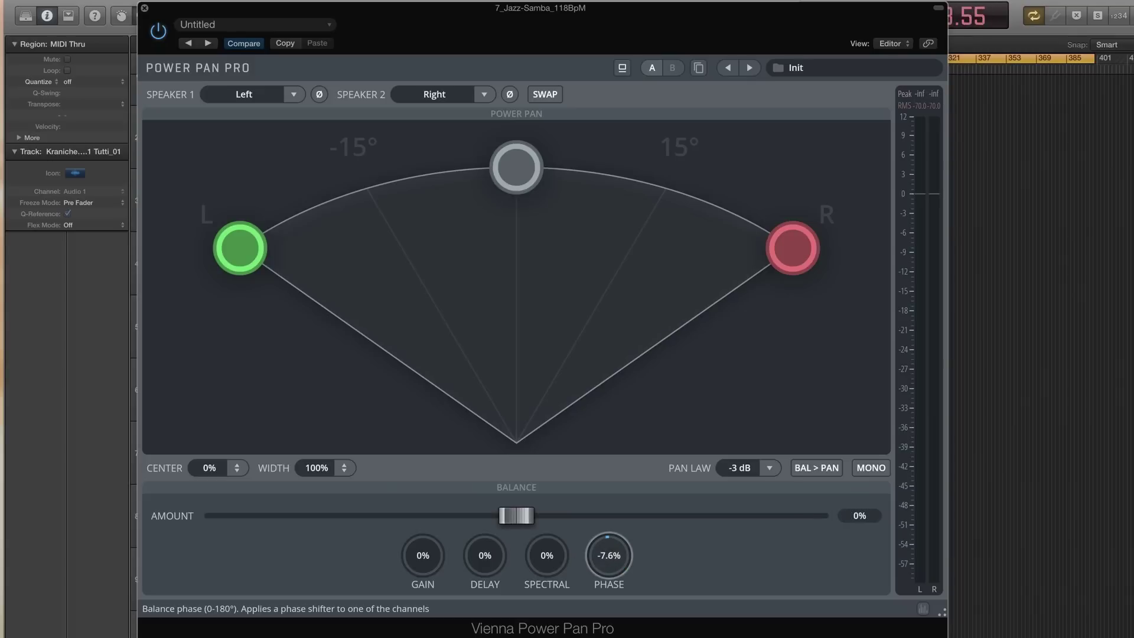
# Step: Combine gain 32.4%, delay 67.6%, spectral -49.6% and phase 18% with a balance amount of -67.67% during playback
pyautogui.moveTo(609, 556); pyautogui.dragTo(547, 569)
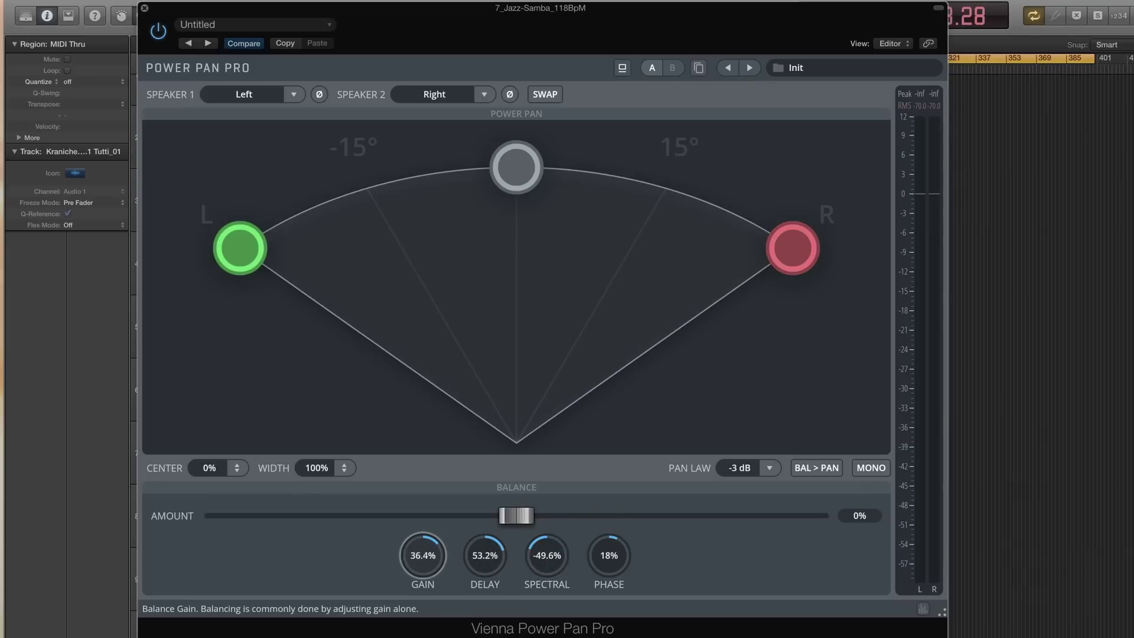
pyautogui.press('space')
pyautogui.moveTo(520, 516); pyautogui.dragTo(318, 516)
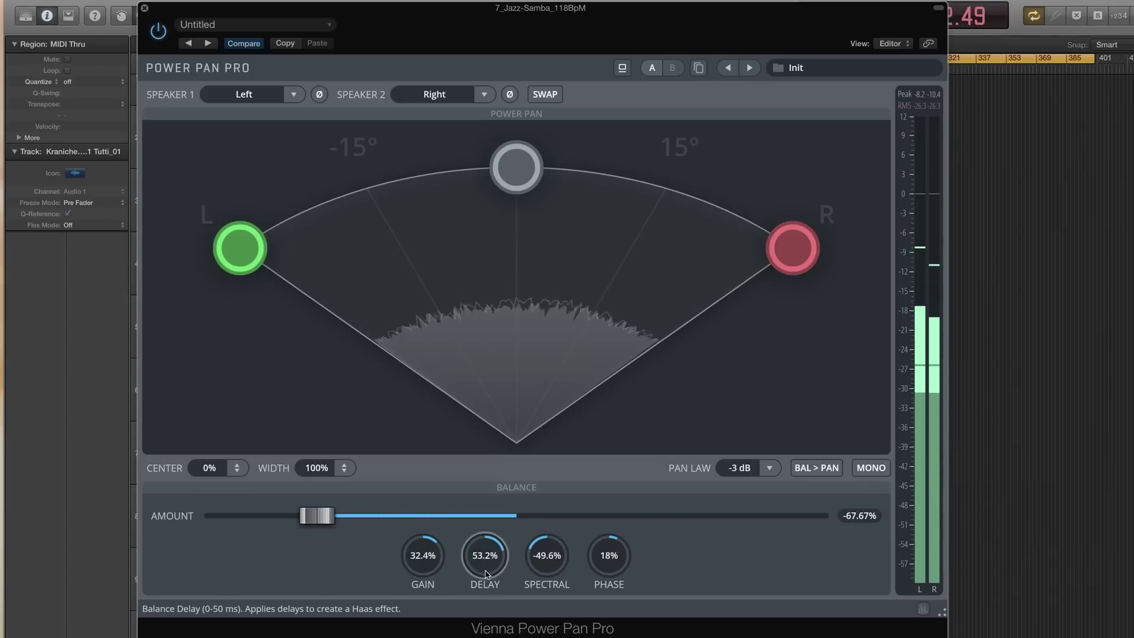
pyautogui.moveTo(489, 576); pyautogui.dragTo(490, 555)
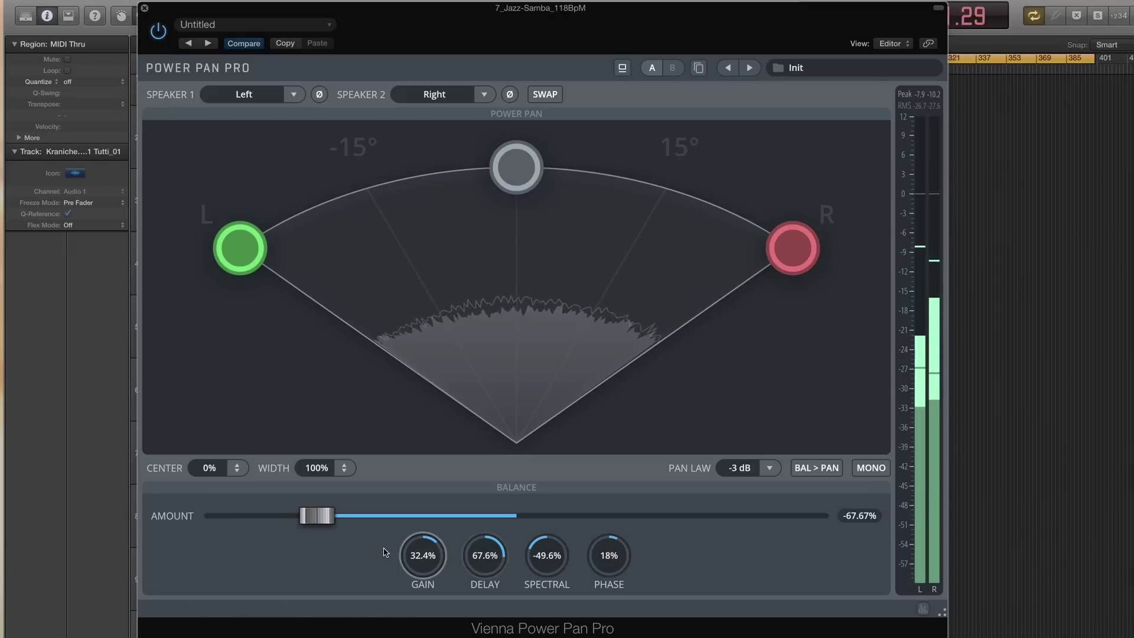
# Step: Set the balance amount to 64.26%, reset gain, delay, spectral and phase to 0%, and close the plug-in window
pyautogui.moveTo(303, 517); pyautogui.dragTo(699, 530)
pyautogui.keyDown('alt'); pyautogui.click(609, 555); pyautogui.keyUp('alt')
pyautogui.keyDown('alt'); pyautogui.click(485, 555); pyautogui.keyUp('alt')
pyautogui.keyDown('alt'); pyautogui.click(423, 555); pyautogui.keyUp('alt')
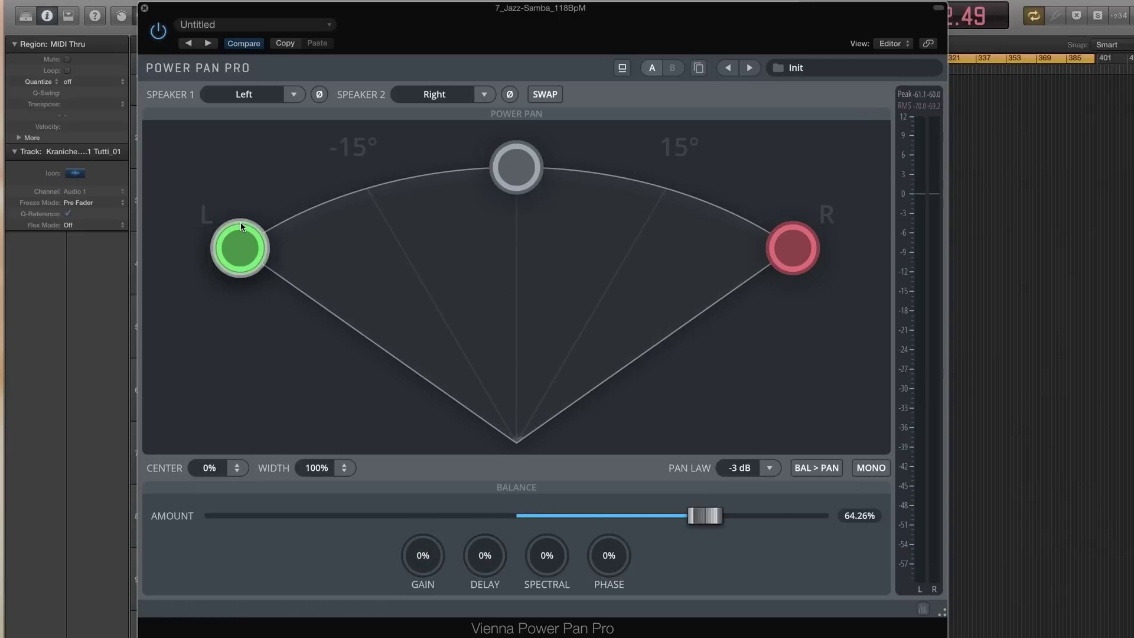
pyautogui.click(145, 9)
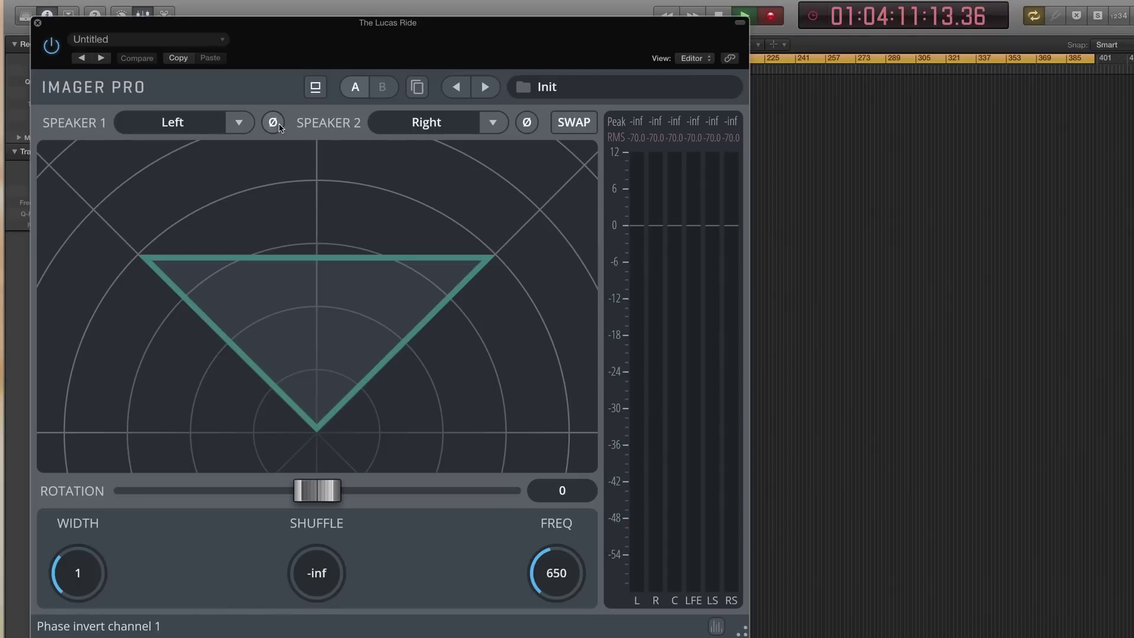
pyautogui.click(237, 123)
pyautogui.click(272, 123)
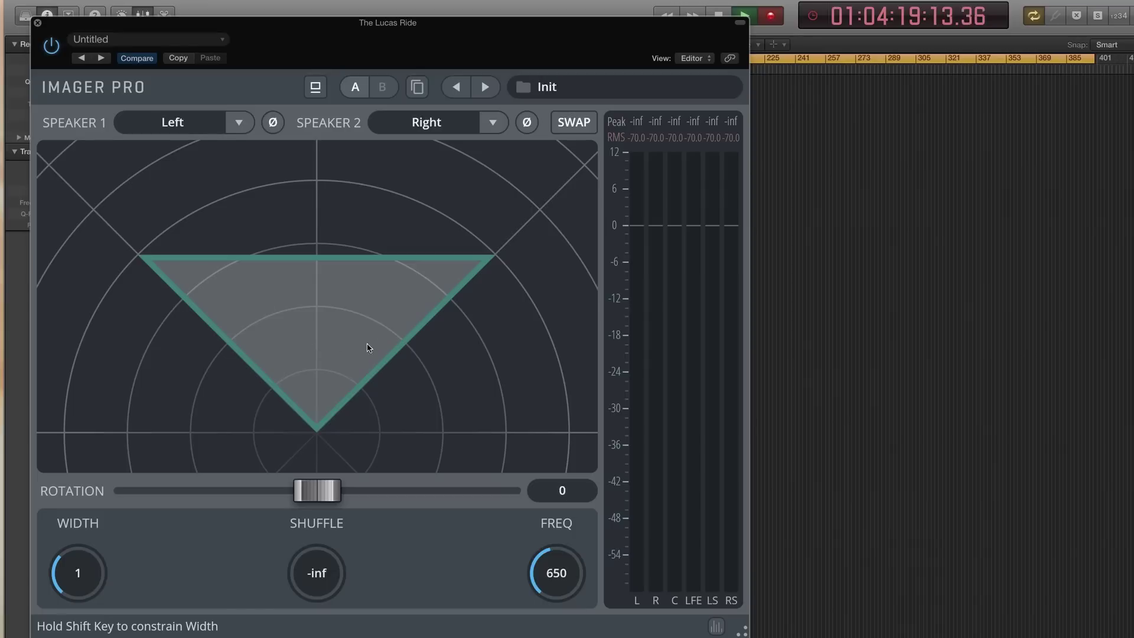
# Step: Reshape and rotate the Imager Pro stereo field, ending at a width of about 2.32 and a rotation of about 1.78
pyautogui.moveTo(321, 260); pyautogui.dragTo(388, 360)
pyautogui.moveTo(277, 307); pyautogui.dragTo(510, 213)
pyautogui.moveTo(477, 487); pyautogui.dragTo(310, 480)
pyautogui.moveTo(478, 276); pyautogui.dragTo(527, 535)
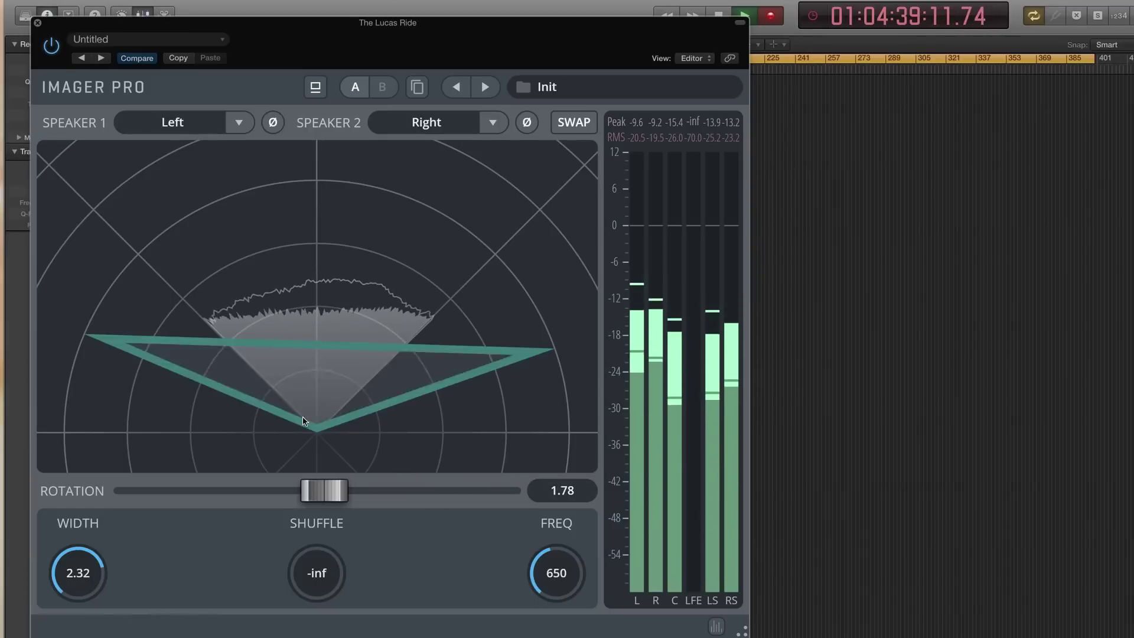
# Step: Raise the shuffle amount to 0 dB, set the shuffle frequency to 1400 Hz, and reduce the shuffle to -16.9 dB
pyautogui.moveTo(319, 585); pyautogui.dragTo(319, 528)
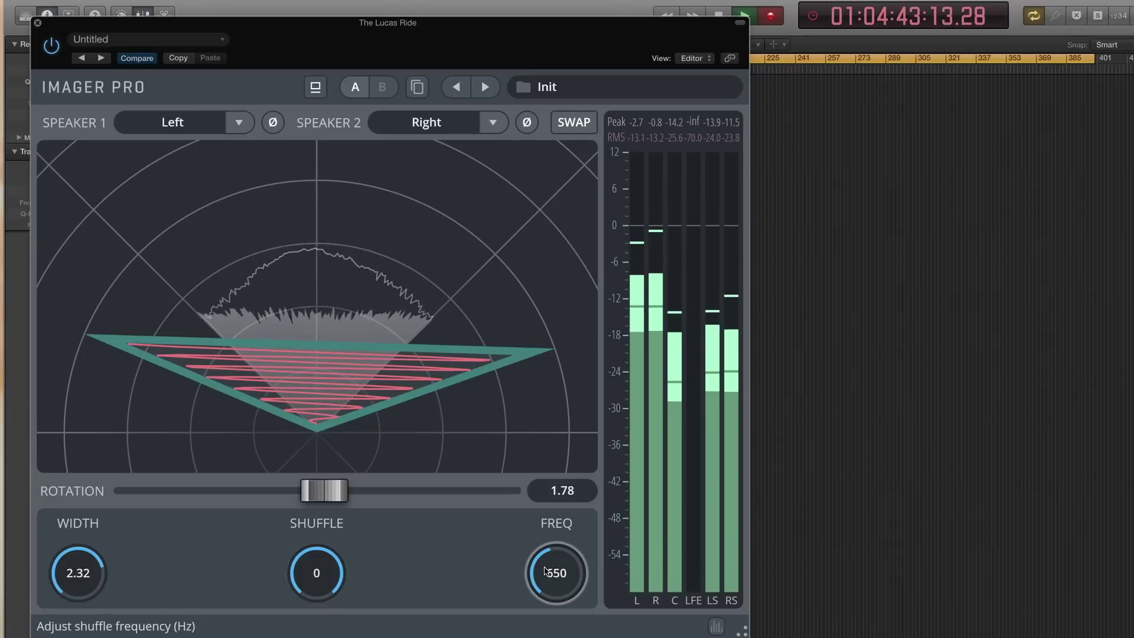
pyautogui.moveTo(556, 573)
pyautogui.mouseDown()
pyautogui.moveTo(557, 590)
pyautogui.moveTo(557, 561)
pyautogui.mouseUp()
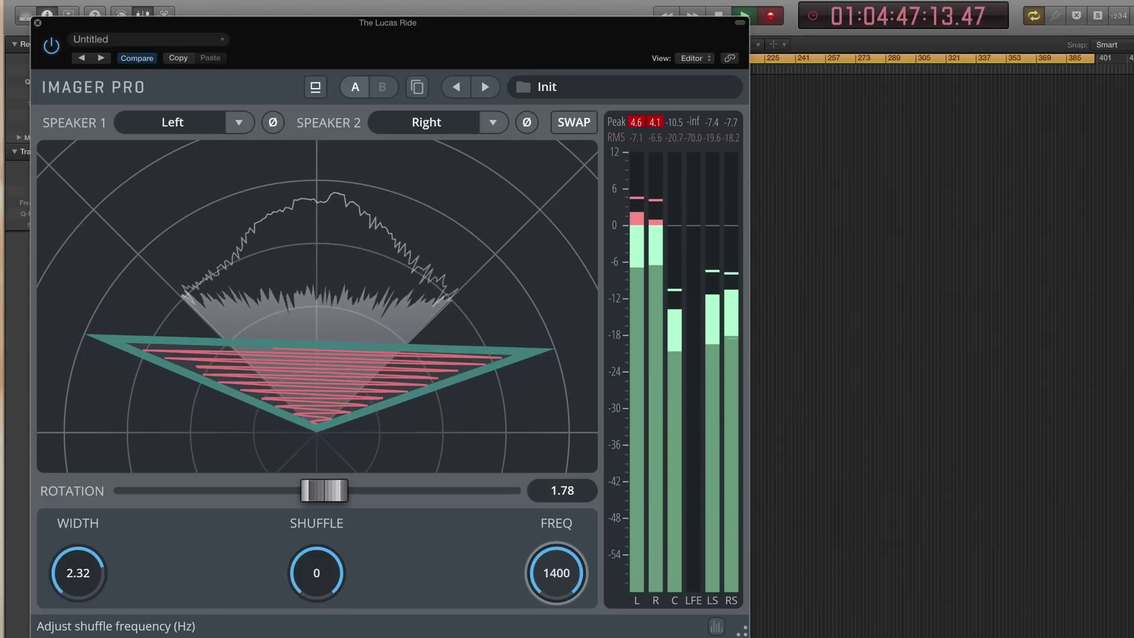
pyautogui.moveTo(316, 573)
pyautogui.mouseDown()
pyautogui.moveTo(316, 591)
pyautogui.moveTo(319, 541)
pyautogui.moveTo(319, 591)
pyautogui.mouseUp()
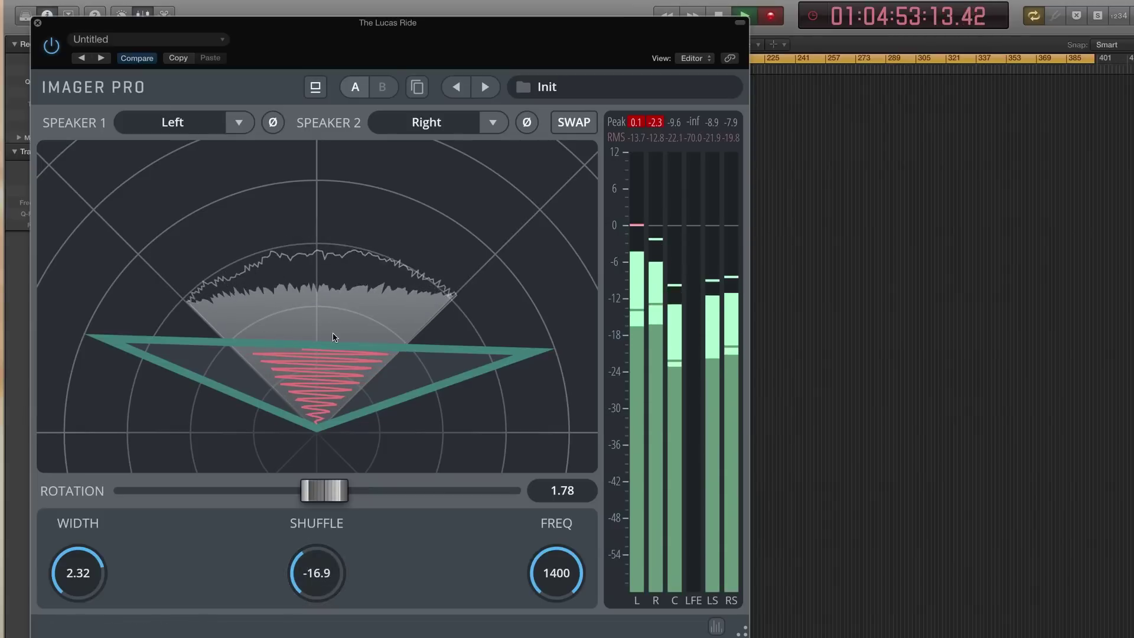
# Step: Reshape the stereo field to width 2.32 and rotation 4.19, with shuffle at -4.05 dB and shuffle frequency at 1020.61 Hz
pyautogui.moveTo(332, 345); pyautogui.dragTo(407, 271)
pyautogui.moveTo(556, 573); pyautogui.dragTo(556, 600)
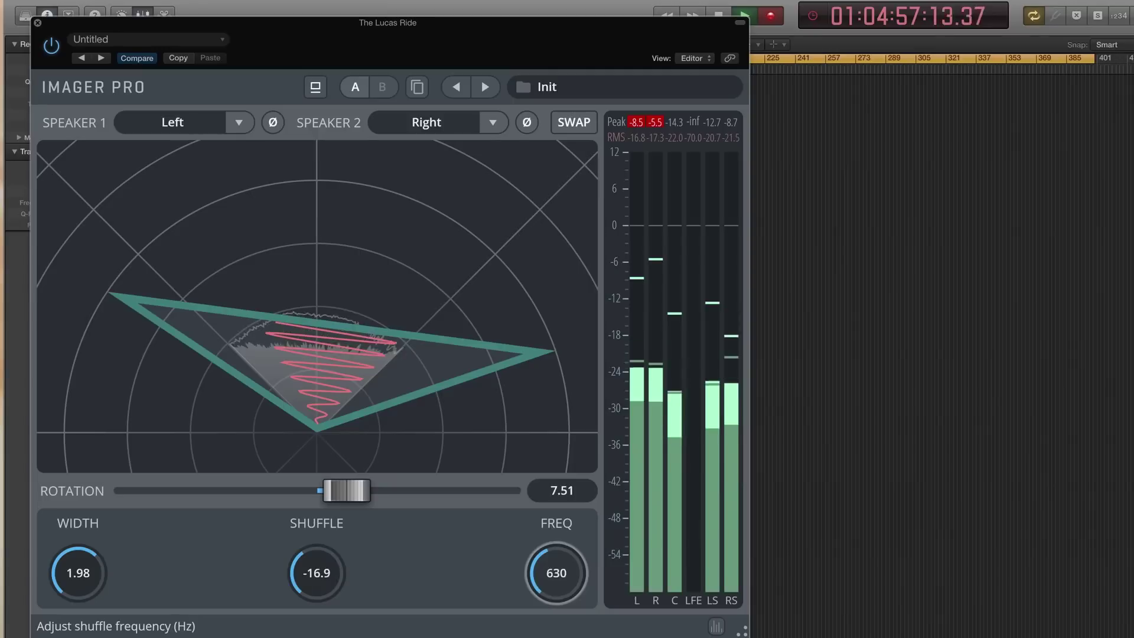
pyautogui.moveTo(360, 328); pyautogui.dragTo(304, 311)
pyautogui.moveTo(317, 573); pyautogui.dragTo(317, 539)
pyautogui.moveTo(529, 336); pyautogui.dragTo(531, 424)
pyautogui.moveTo(556, 573); pyautogui.dragTo(556, 550)
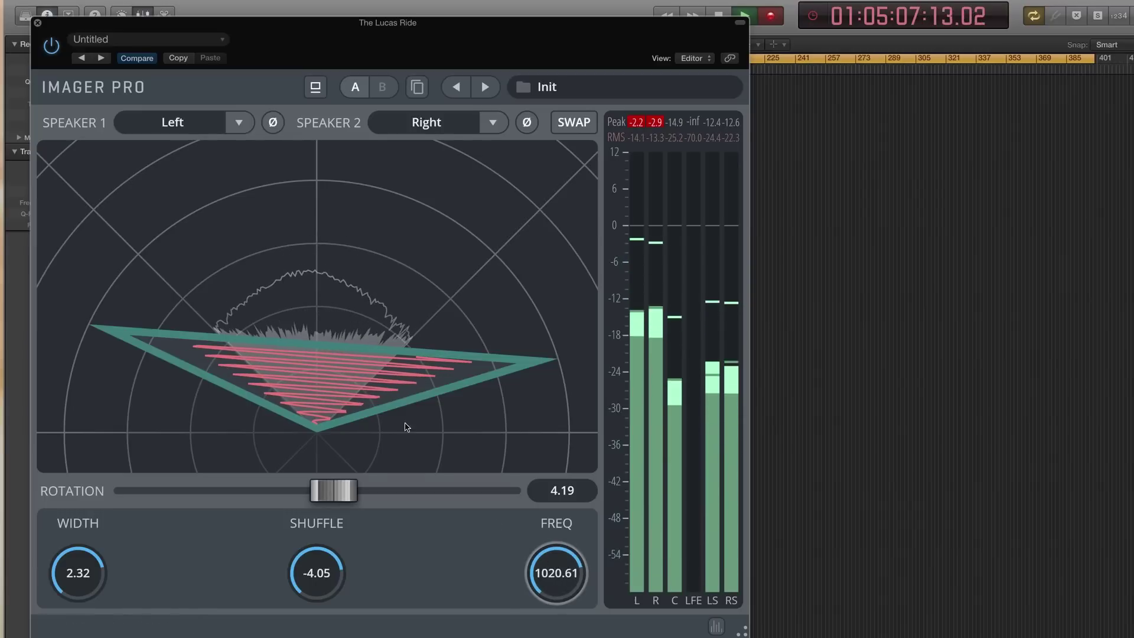
# Step: Return the rotation to 0, set the shuffle frequency to 450.45 Hz, and bring the shuffle amount to -6.2 dB
pyautogui.moveTo(307, 369); pyautogui.dragTo(334, 455)
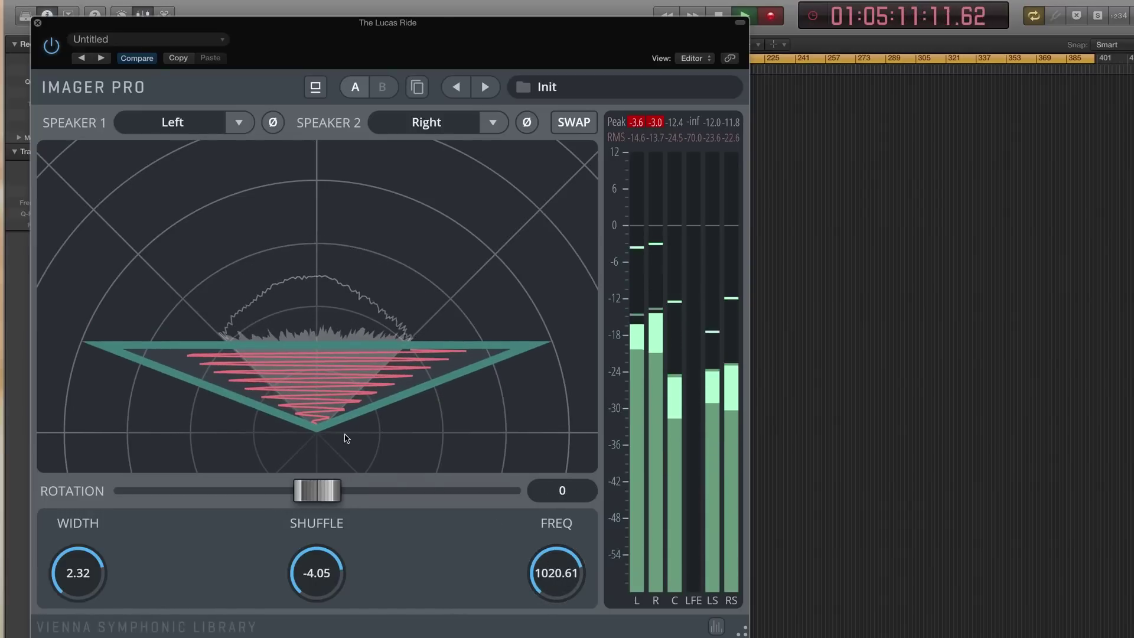
pyautogui.moveTo(549, 587); pyautogui.dragTo(549, 627)
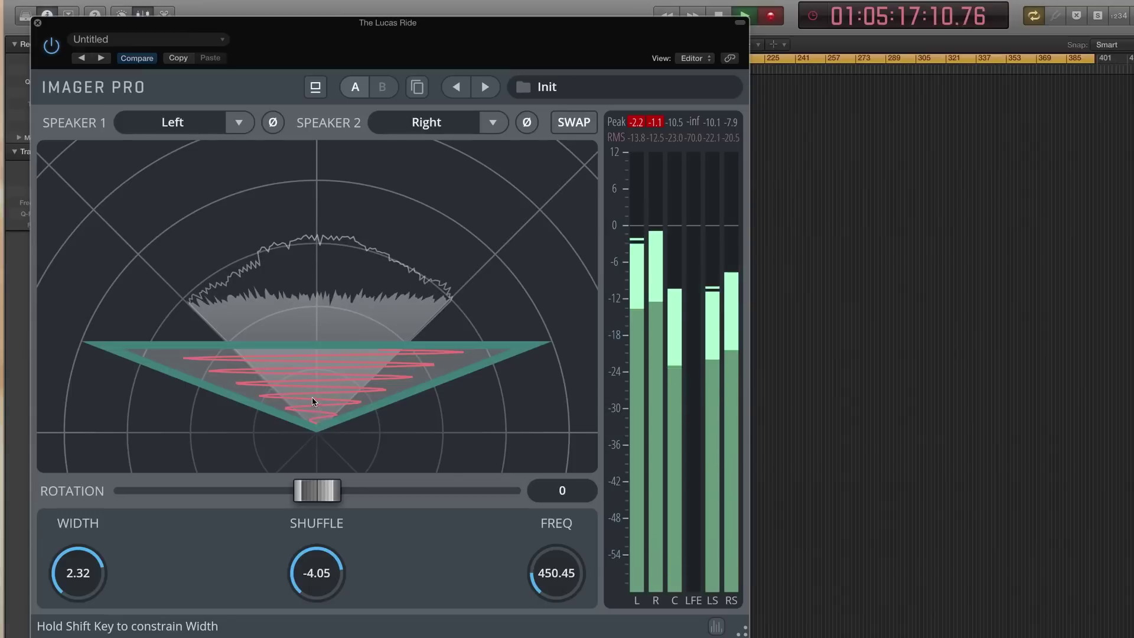
pyautogui.moveTo(326, 562); pyautogui.dragTo(326, 577)
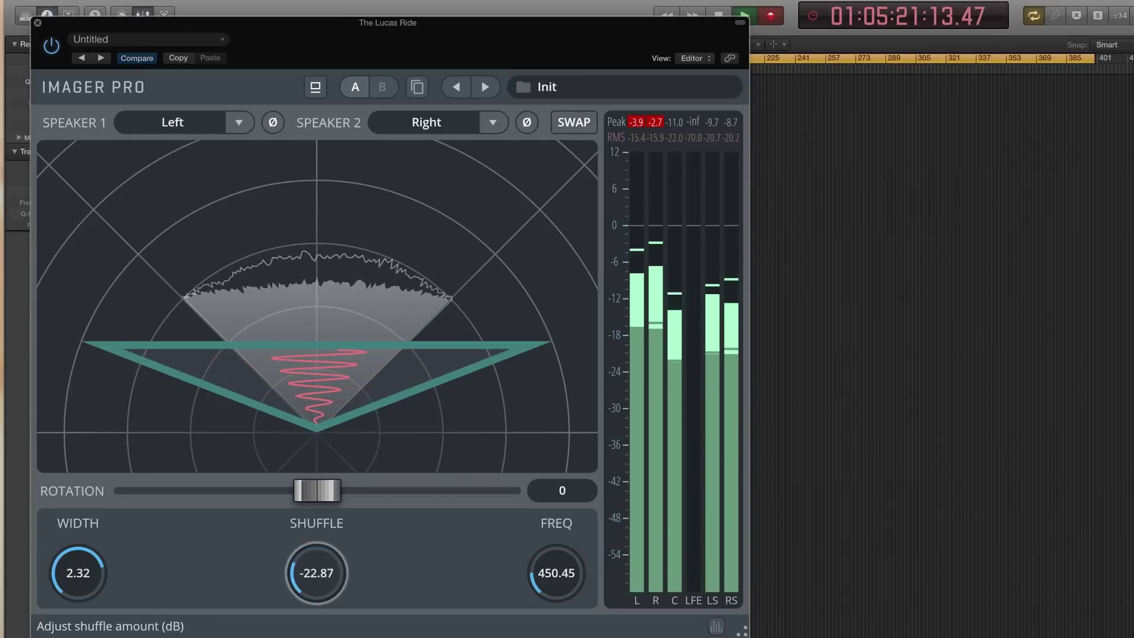
pyautogui.moveTo(319, 582)
pyautogui.mouseDown()
pyautogui.moveTo(319, 561)
pyautogui.moveTo(317, 578)
pyautogui.mouseUp()
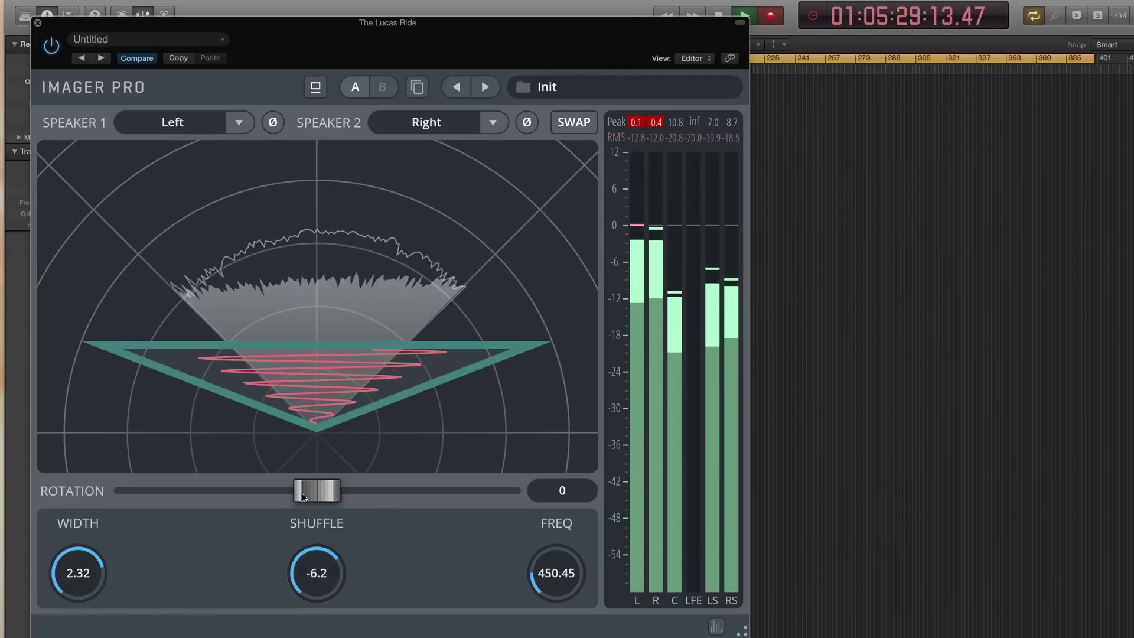
# Step: Reshape the stereo field to width 1.73 and rotation 1.33, and close the Imager Pro window
pyautogui.moveTo(315, 498); pyautogui.dragTo(320, 498)
pyautogui.moveTo(332, 355); pyautogui.dragTo(295, 225)
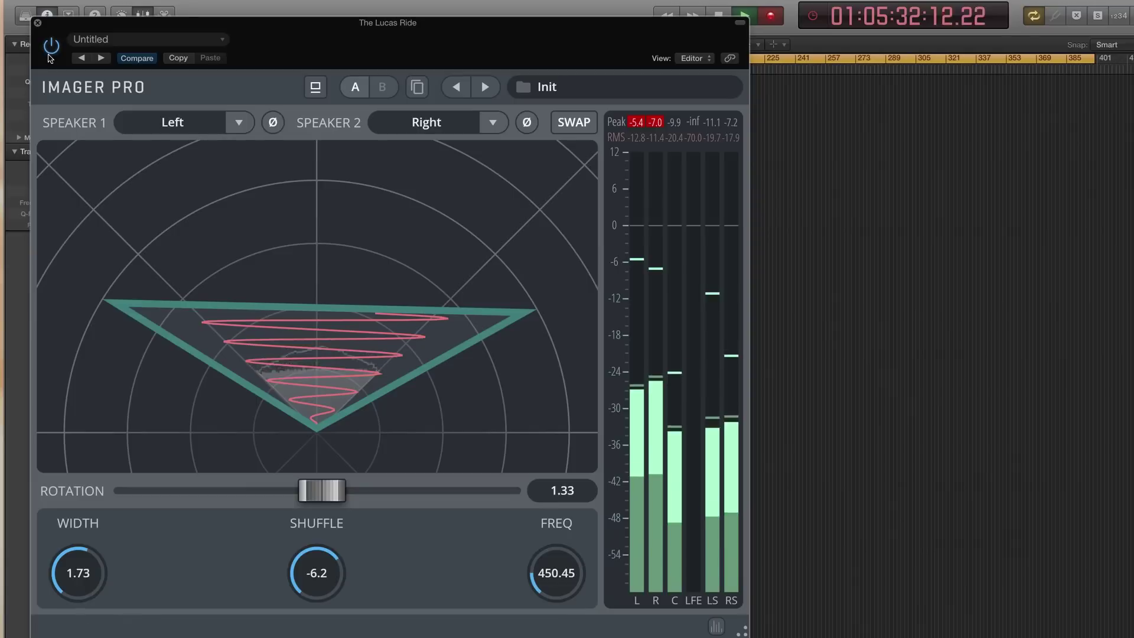
pyautogui.click(38, 24)
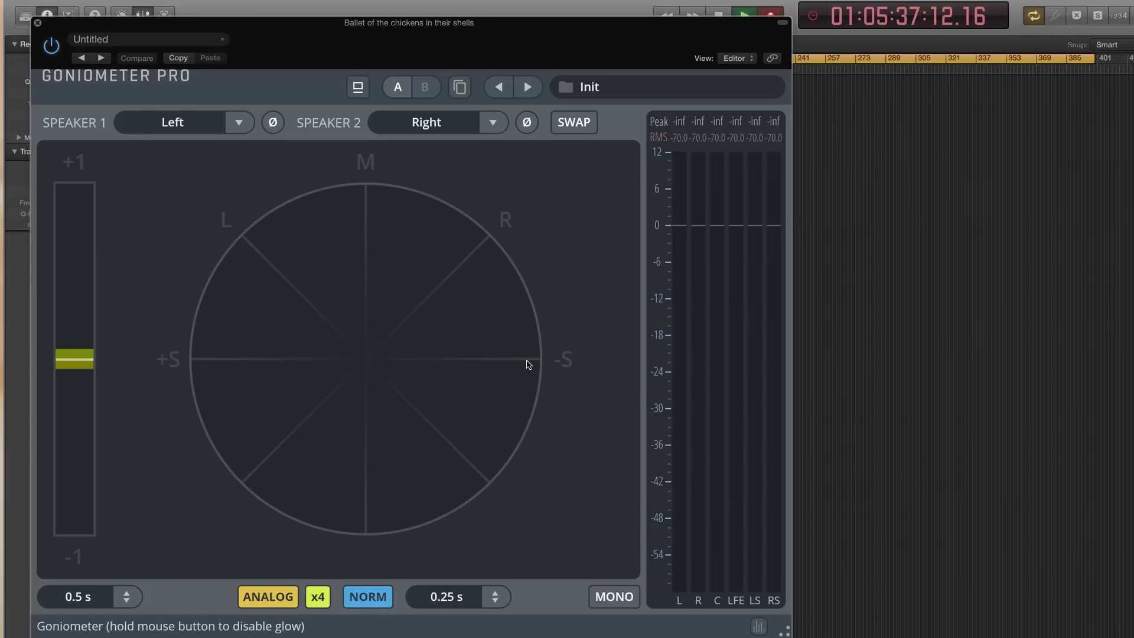
# Step: Move the Goniometer Pro window to uncover the region and track inspector behind it
pyautogui.moveTo(395, 53); pyautogui.dragTo(503, 35)
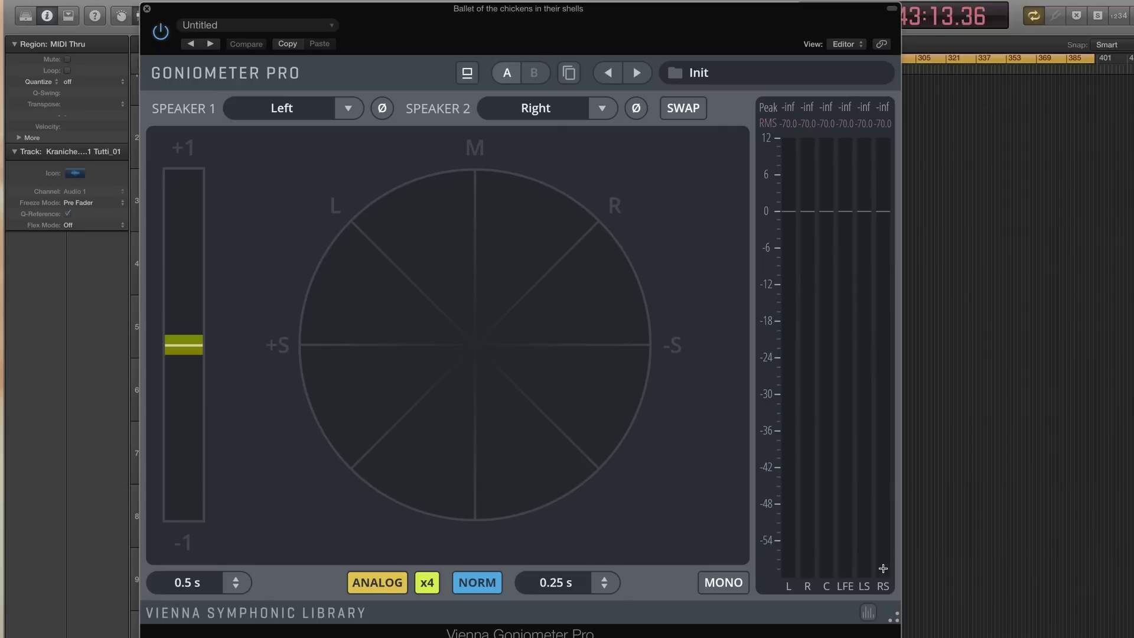
pyautogui.moveTo(582, 38); pyautogui.dragTo(600, 36)
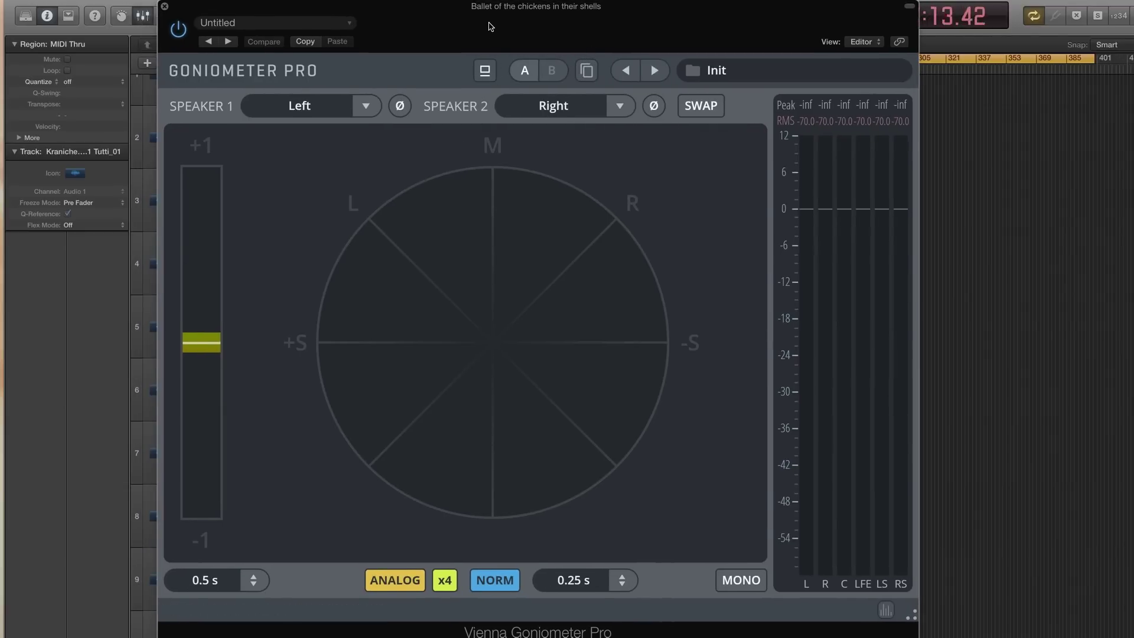
pyautogui.moveTo(488, 26); pyautogui.dragTo(488, 24)
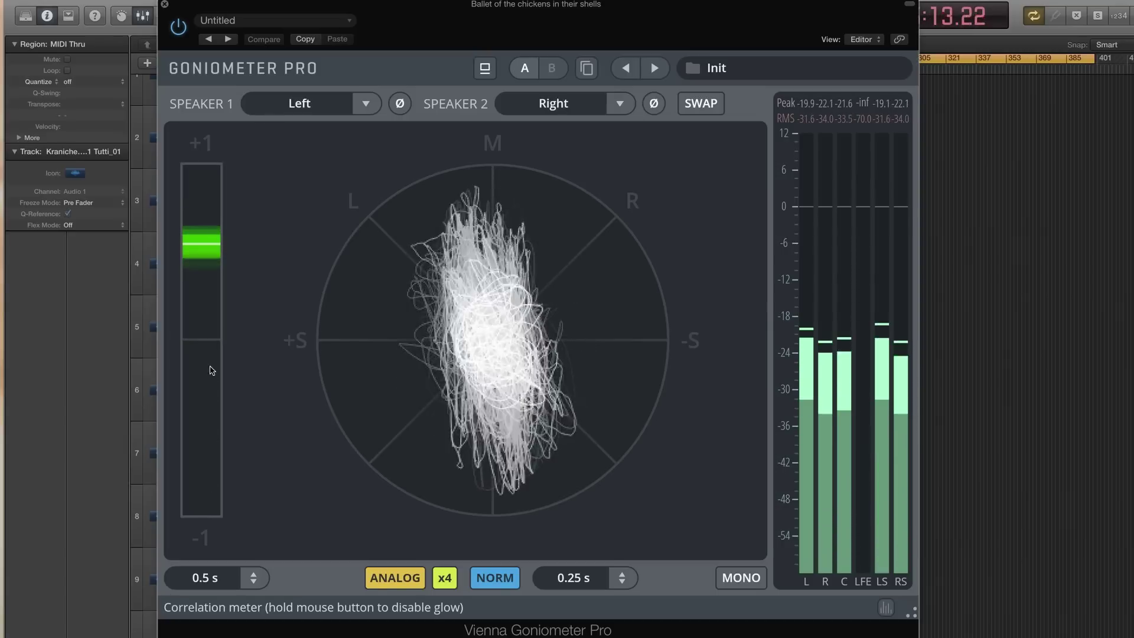
# Step: Try out phase inversion on the Goniometer Pro speaker channels and restore normal phase
pyautogui.click(399, 103)
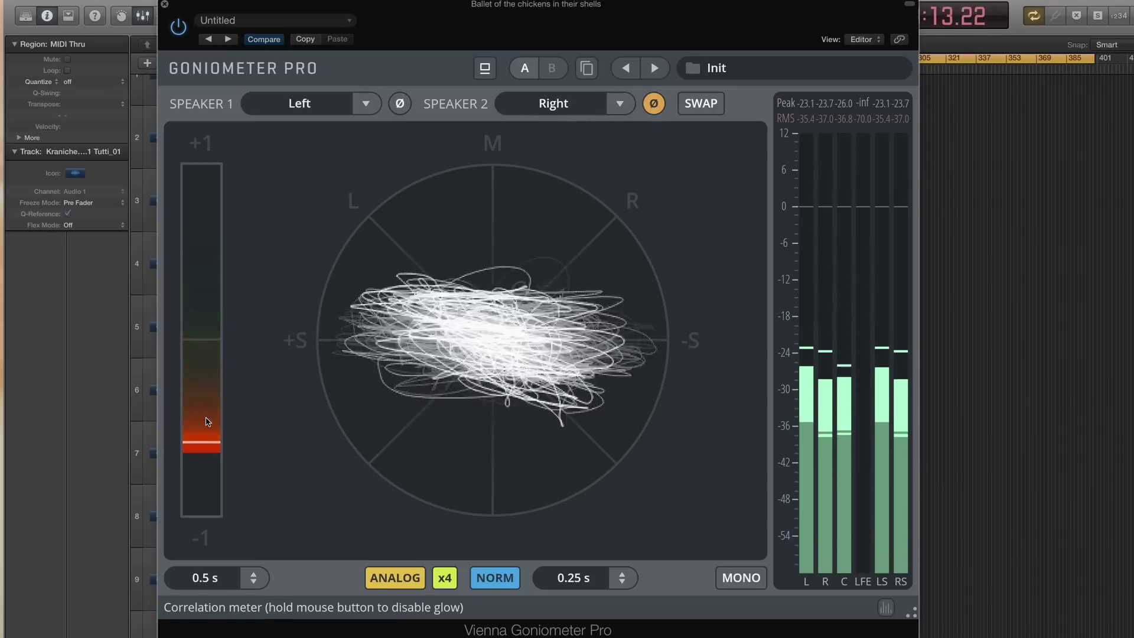
pyautogui.click(653, 109)
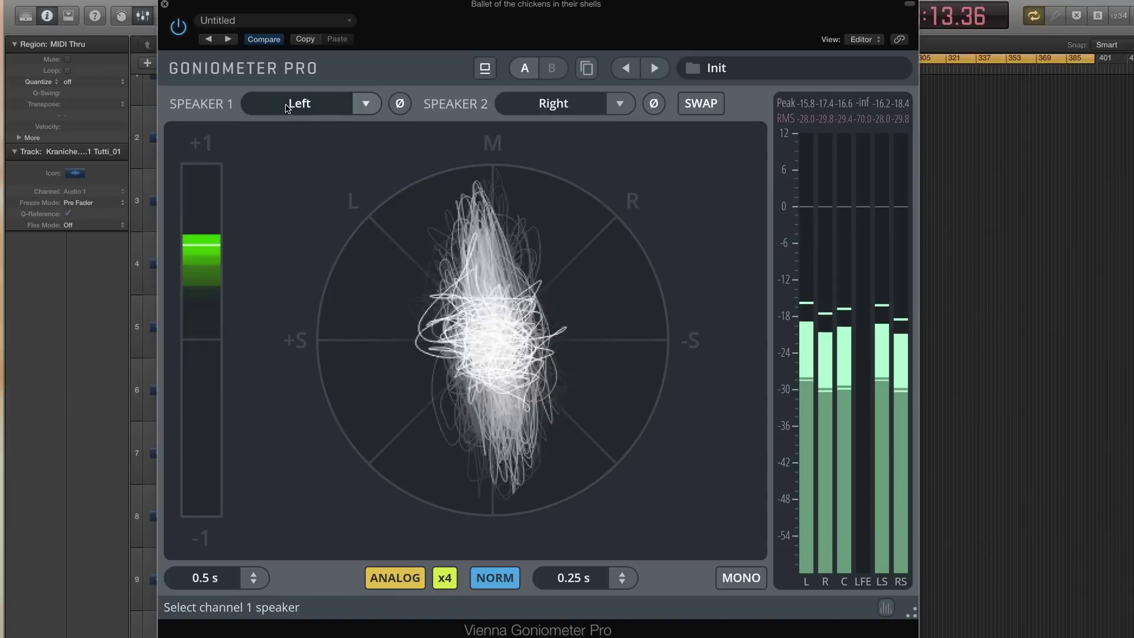
# Step: Compare Left Surround as speaker 1 with Right Surround as speaker 2, trying phase inversion on speaker 1
pyautogui.click(309, 106)
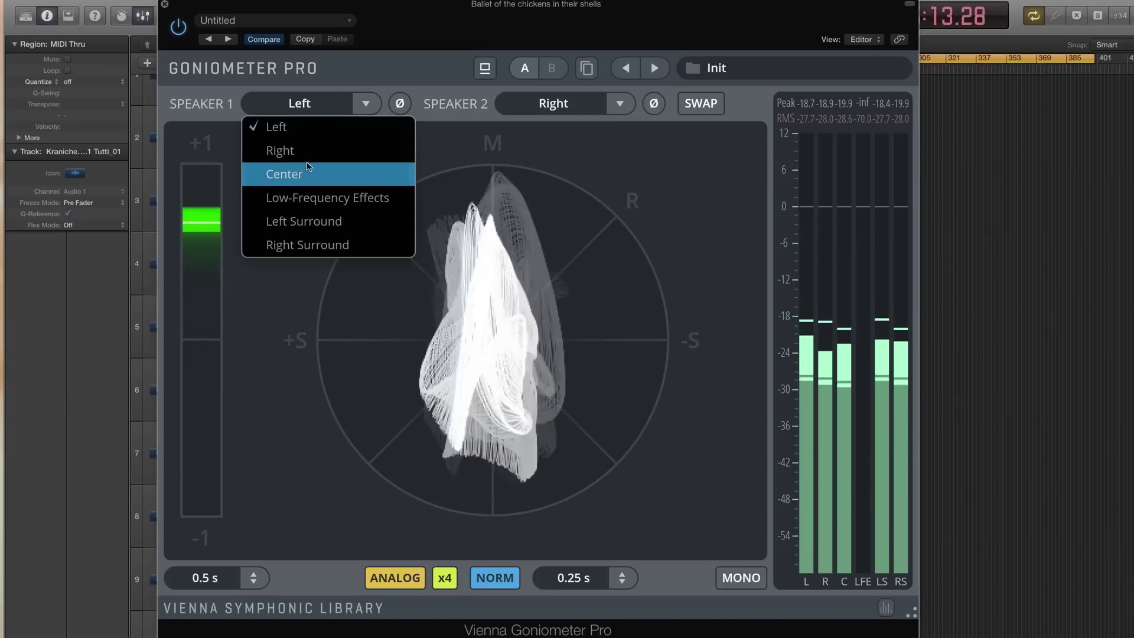
pyautogui.click(319, 221)
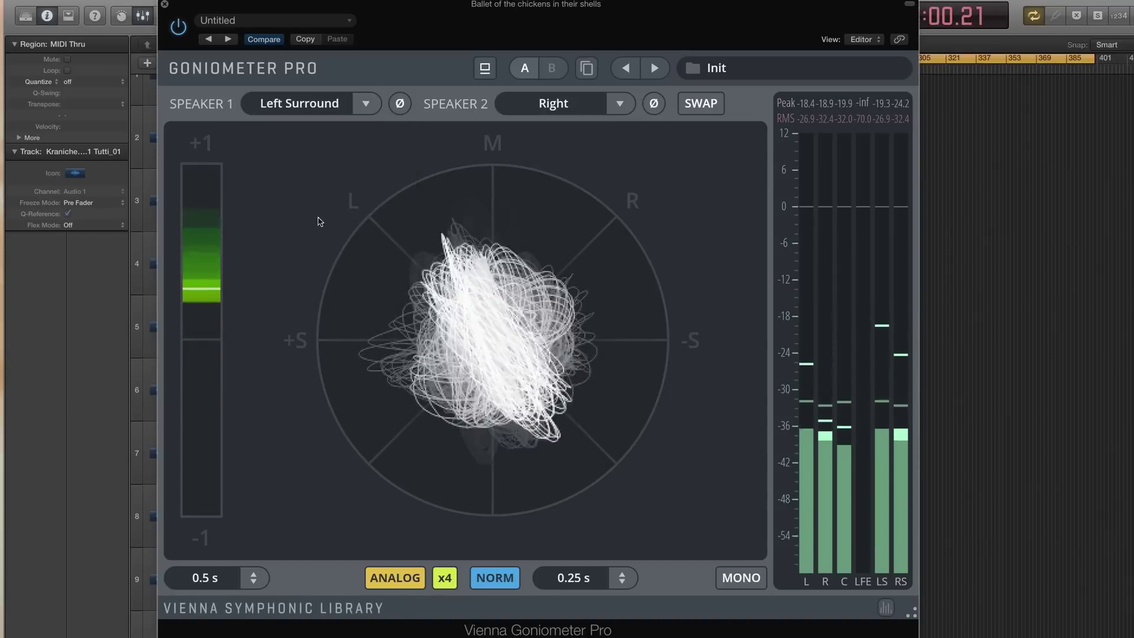
pyautogui.click(539, 111)
pyautogui.click(532, 245)
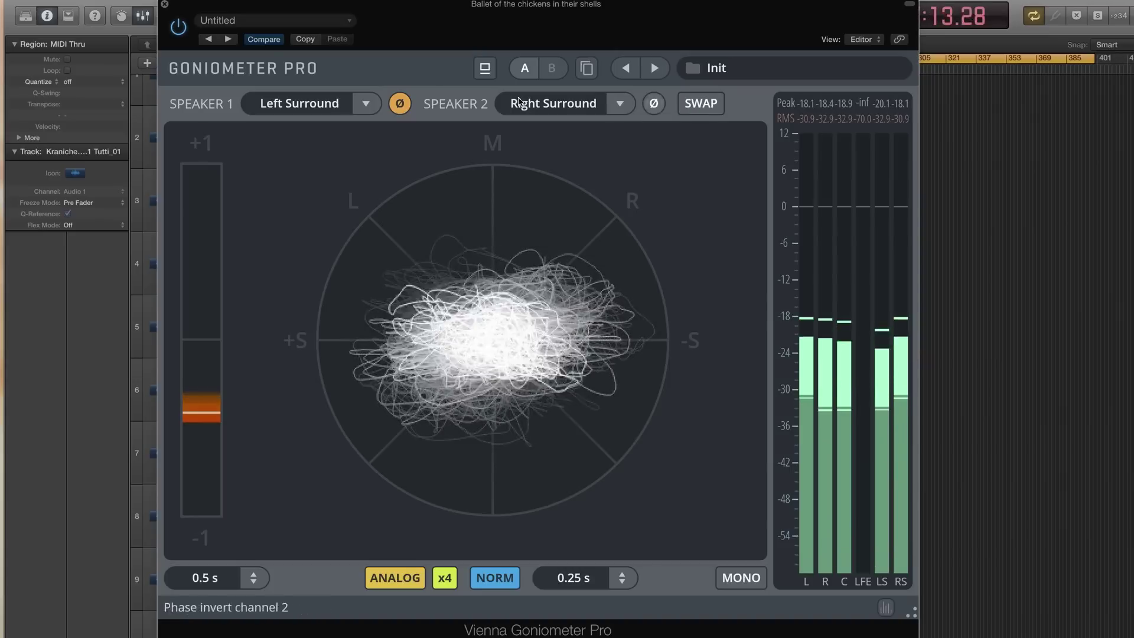
pyautogui.click(401, 106)
# Step: Set speaker 1 back to Left and speaker 2 back to Right in Goniometer Pro
pyautogui.click(307, 104)
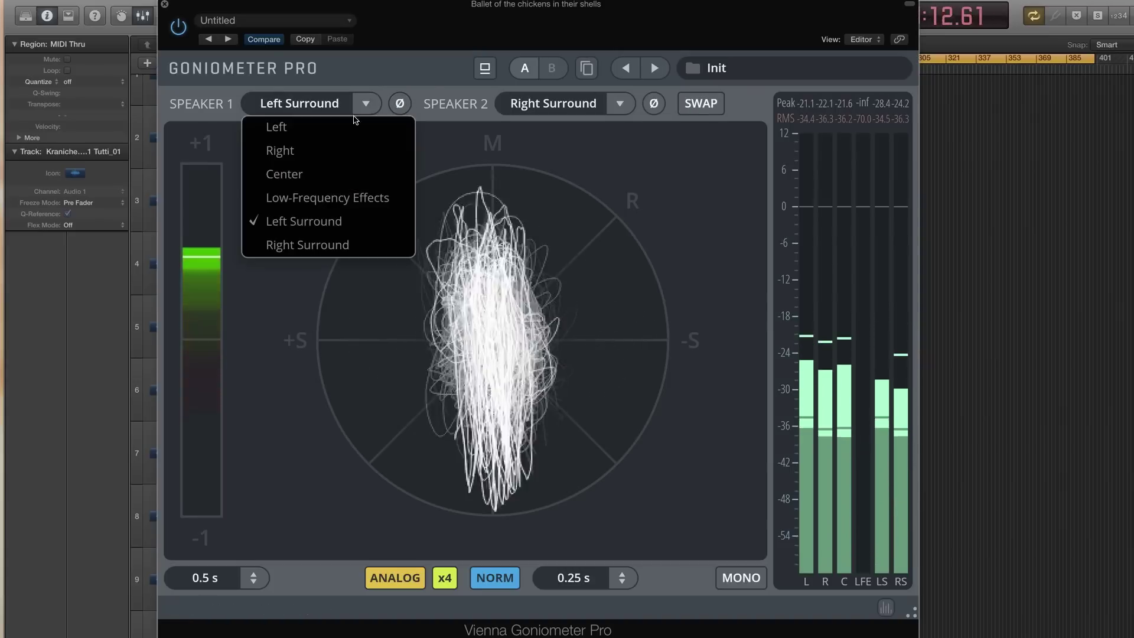
pyautogui.click(276, 127)
pyautogui.click(553, 105)
pyautogui.click(534, 151)
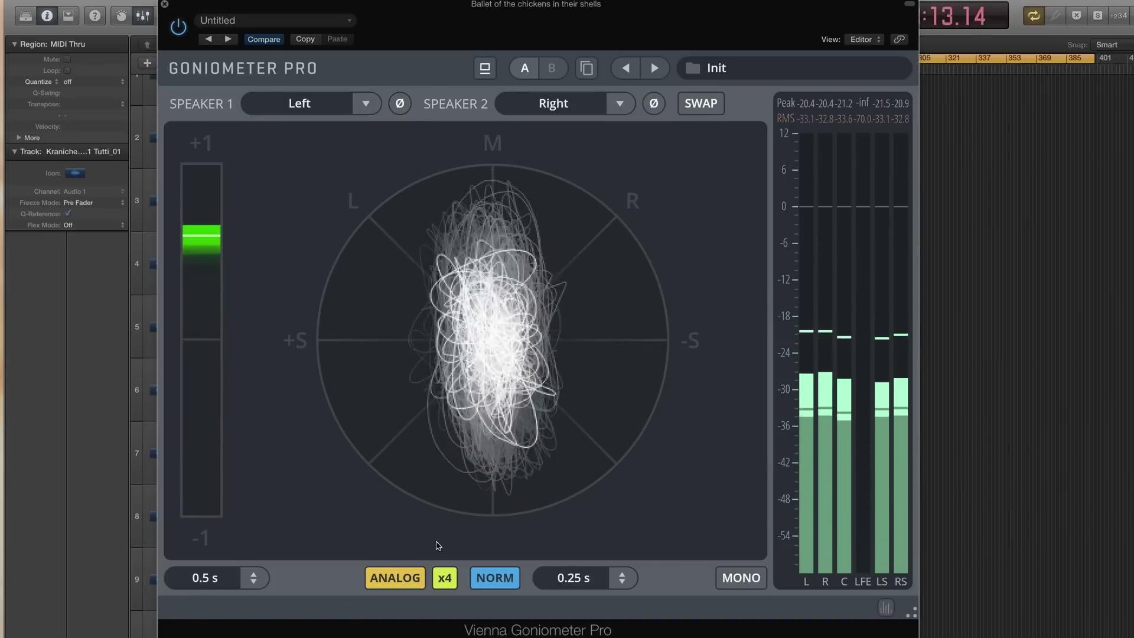
# Step: Set the correlation meter time to 9.44 s, and try a goniometer time of 10 s before reducing it to 0.66 s
pyautogui.moveTo(215, 579); pyautogui.dragTo(215, 502)
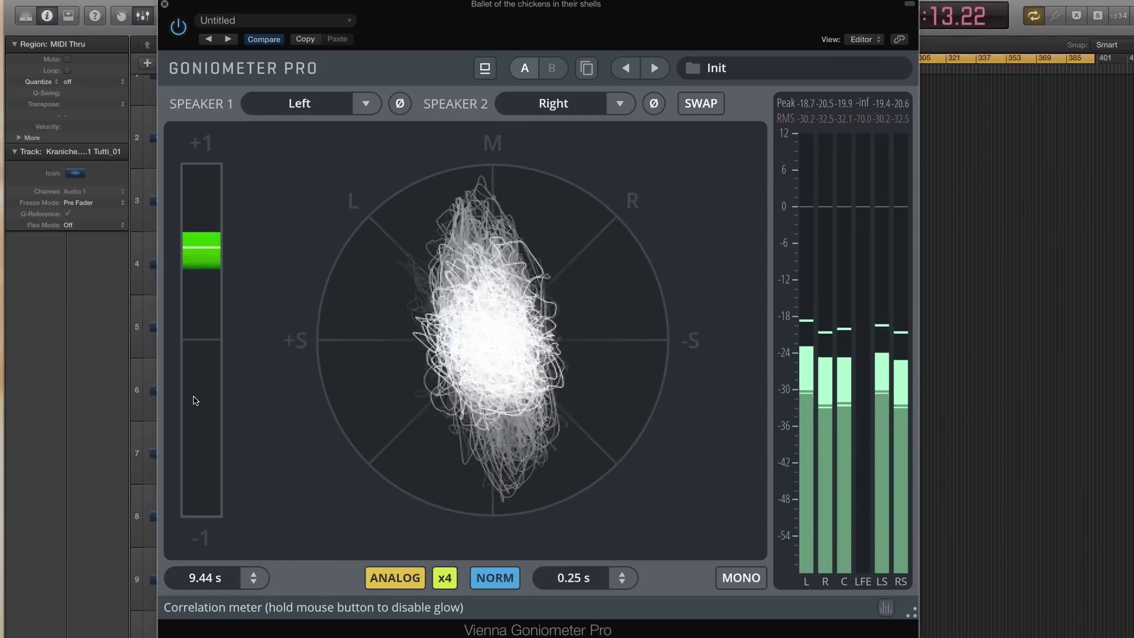
pyautogui.moveTo(574, 578); pyautogui.dragTo(533, 518)
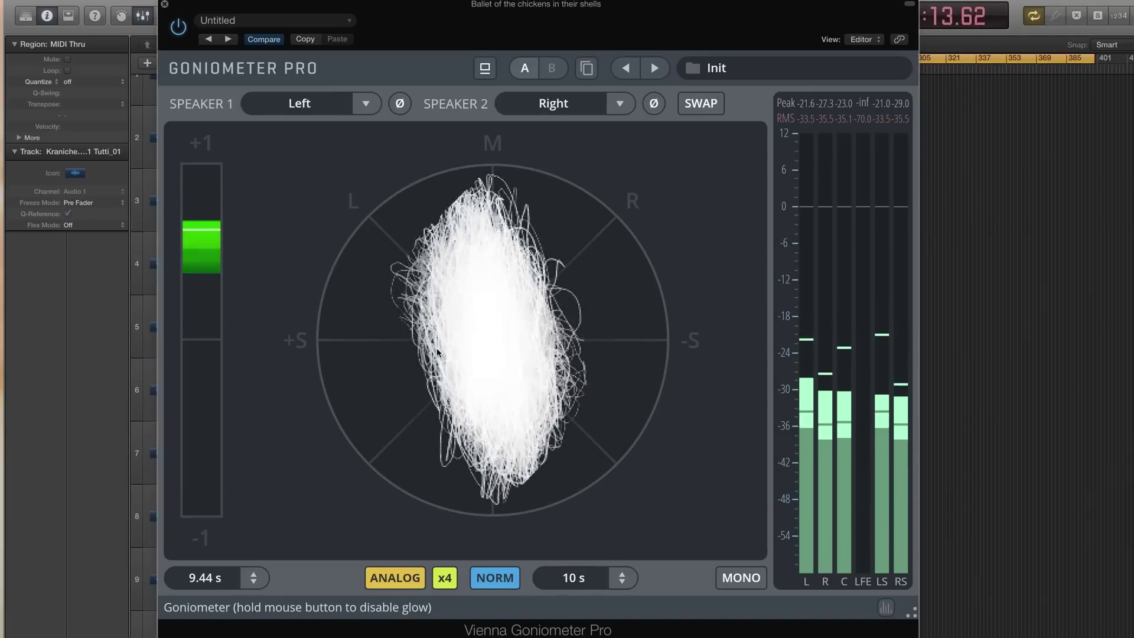
pyautogui.moveTo(573, 578); pyautogui.dragTo(573, 615)
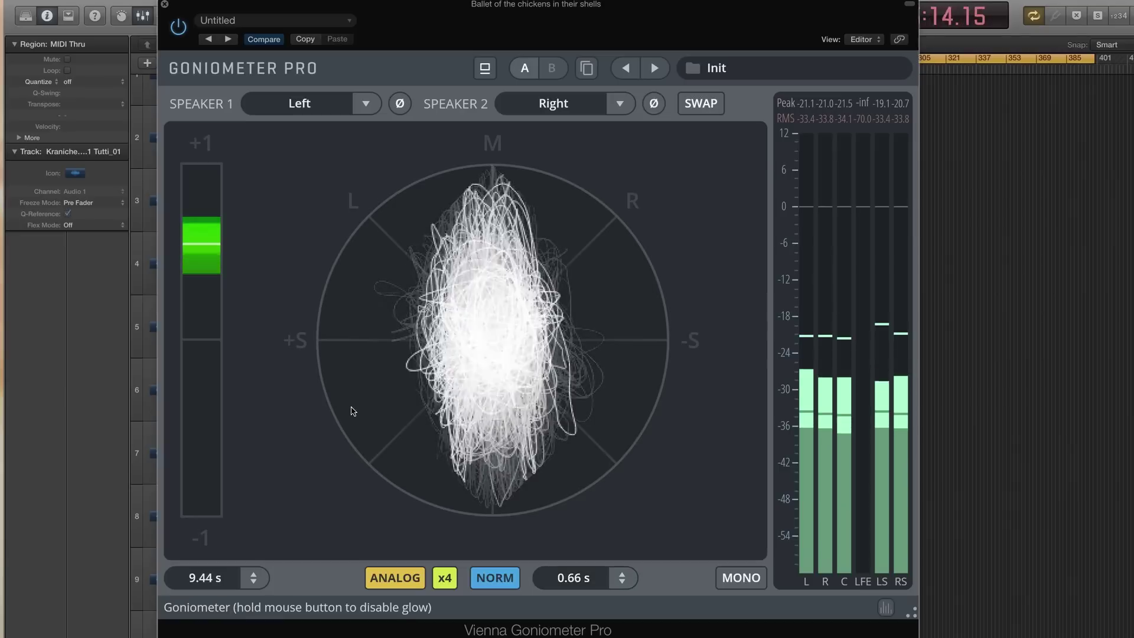
# Step: Turn off analog drawing and x4 points, set the correlation meter time to 5.01 s, and close the Goniometer Pro window
pyautogui.click(395, 578)
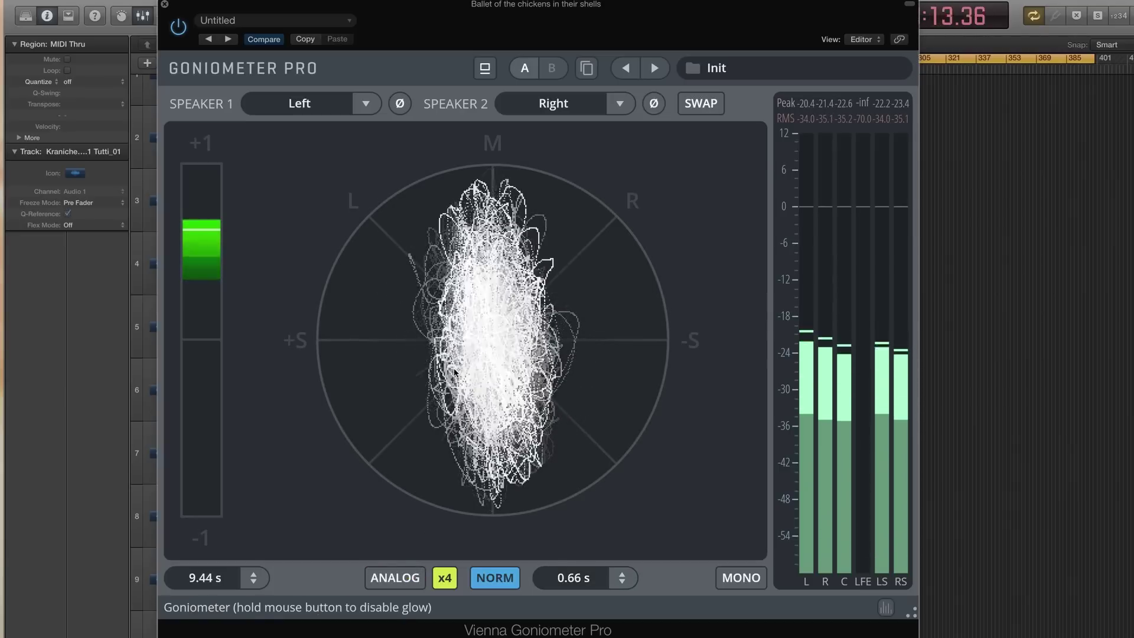
pyautogui.click(444, 578)
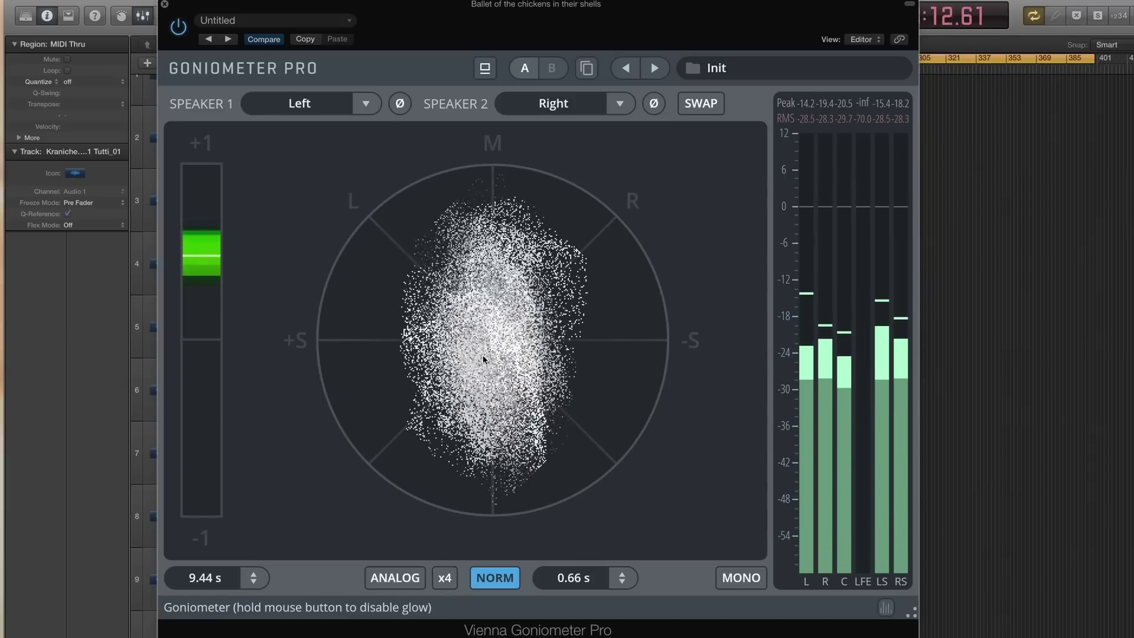
pyautogui.scroll(-5, 207, 578)
pyautogui.click(495, 579)
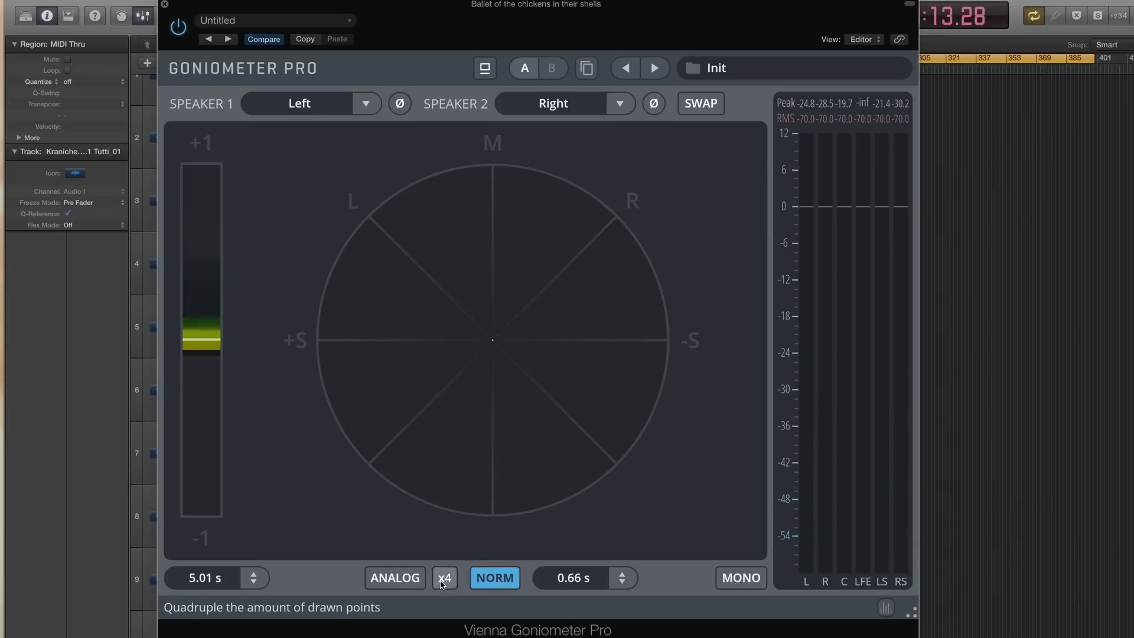
pyautogui.click(164, 5)
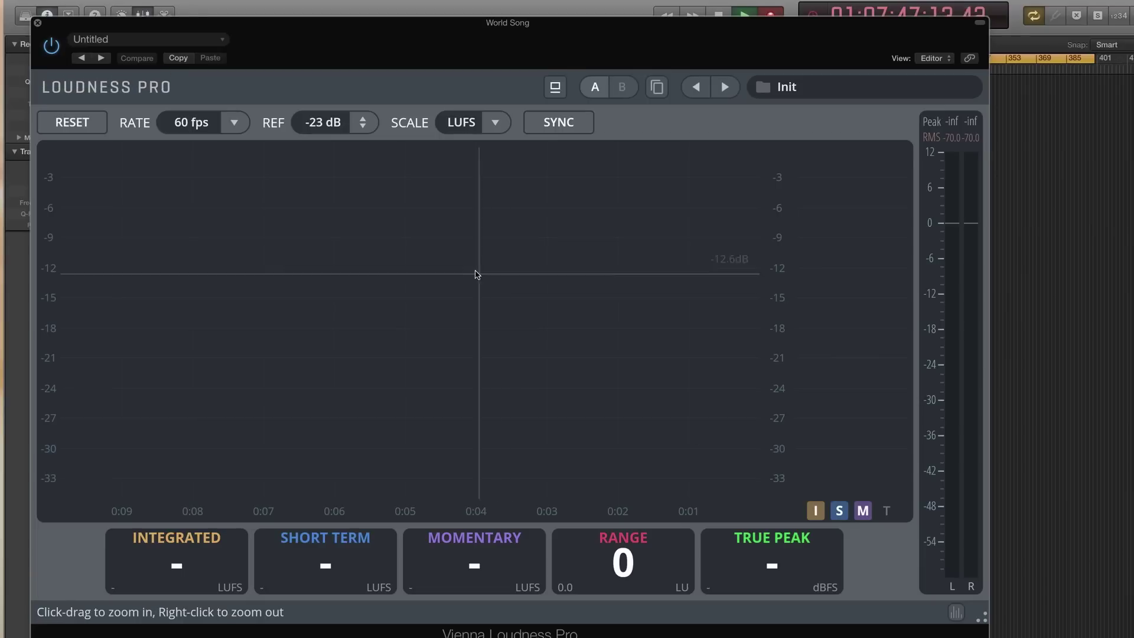
# Step: Move the Loudness Pro window clear of the inspector and reset its loudness metering during playback
pyautogui.moveTo(434, 49); pyautogui.dragTo(507, 34)
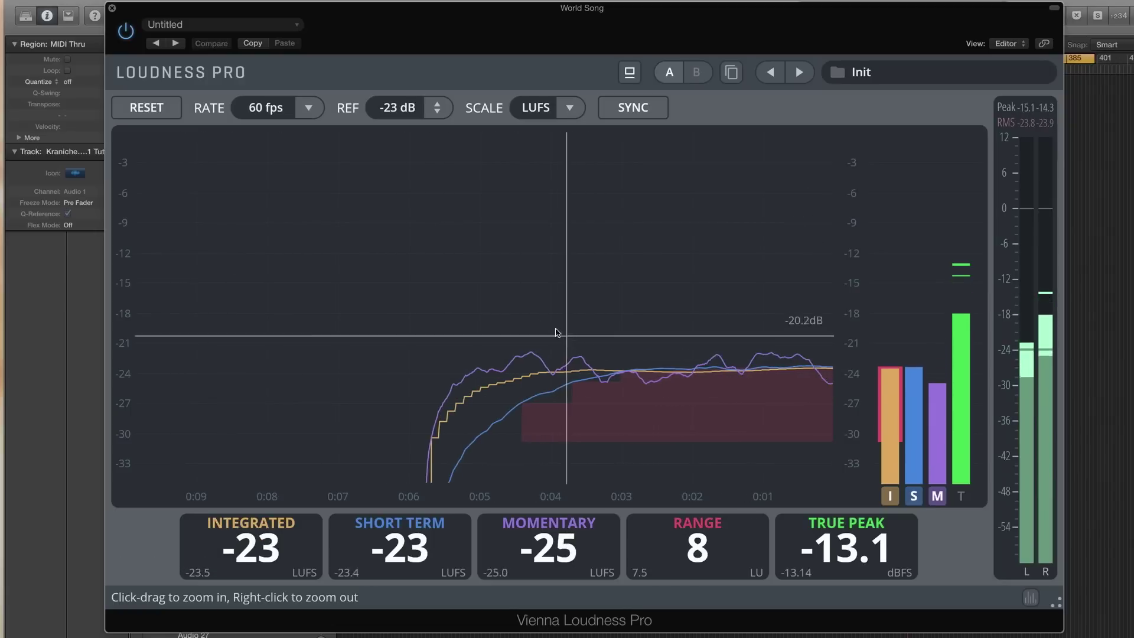
pyautogui.click(154, 110)
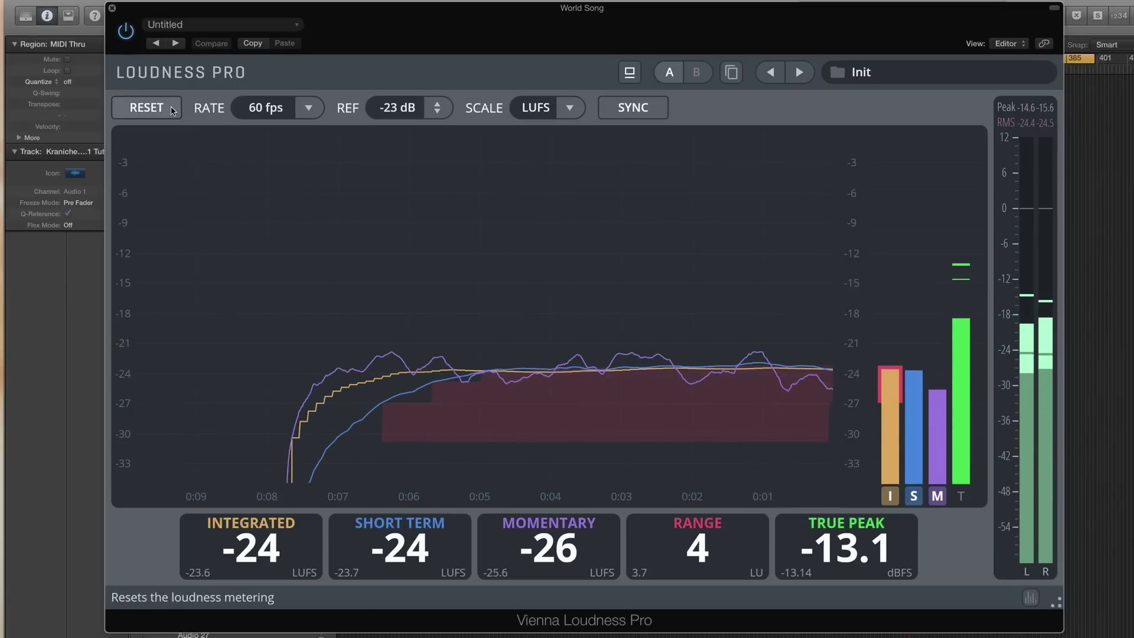
pyautogui.click(155, 110)
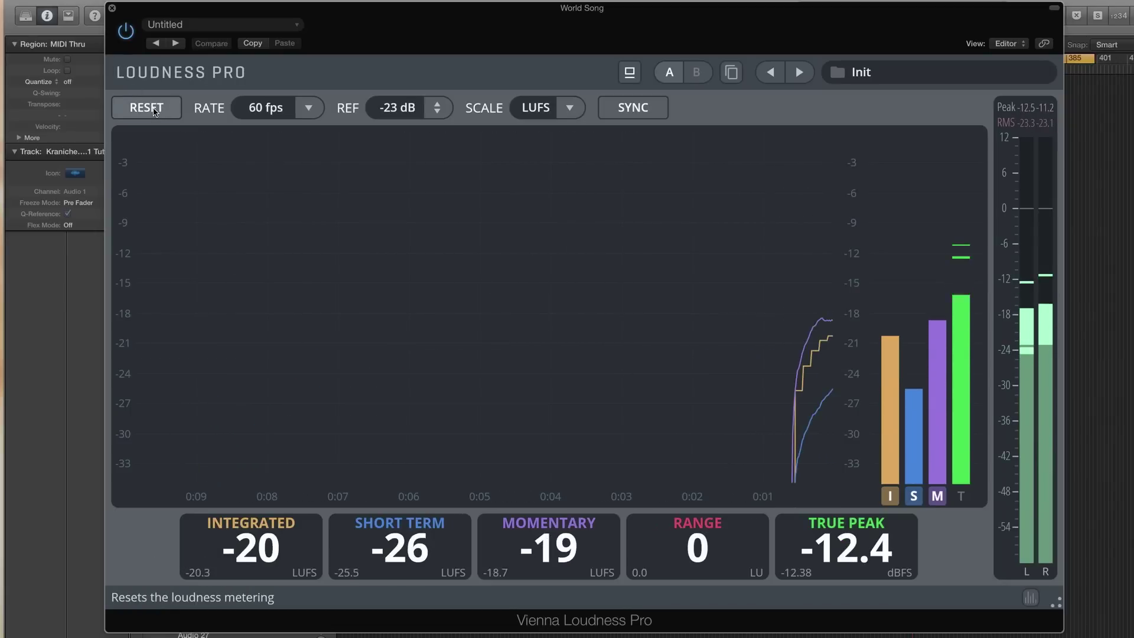
# Step: Try a 10 fps rate for the loudness graph, and set the rate to 30 fps
pyautogui.click(307, 112)
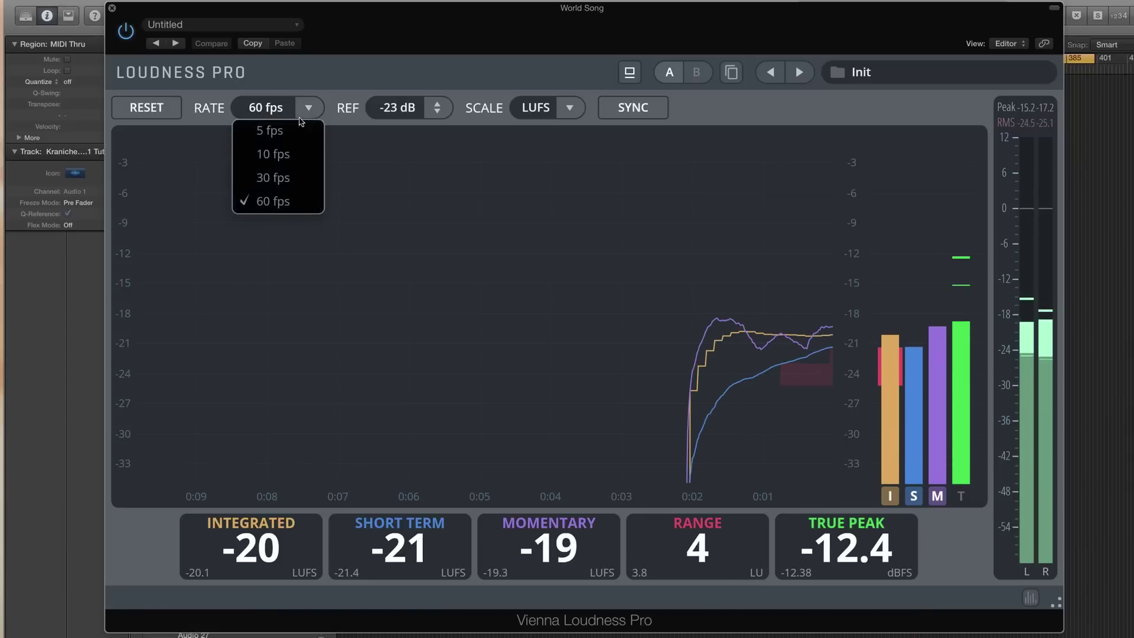
pyautogui.click(278, 156)
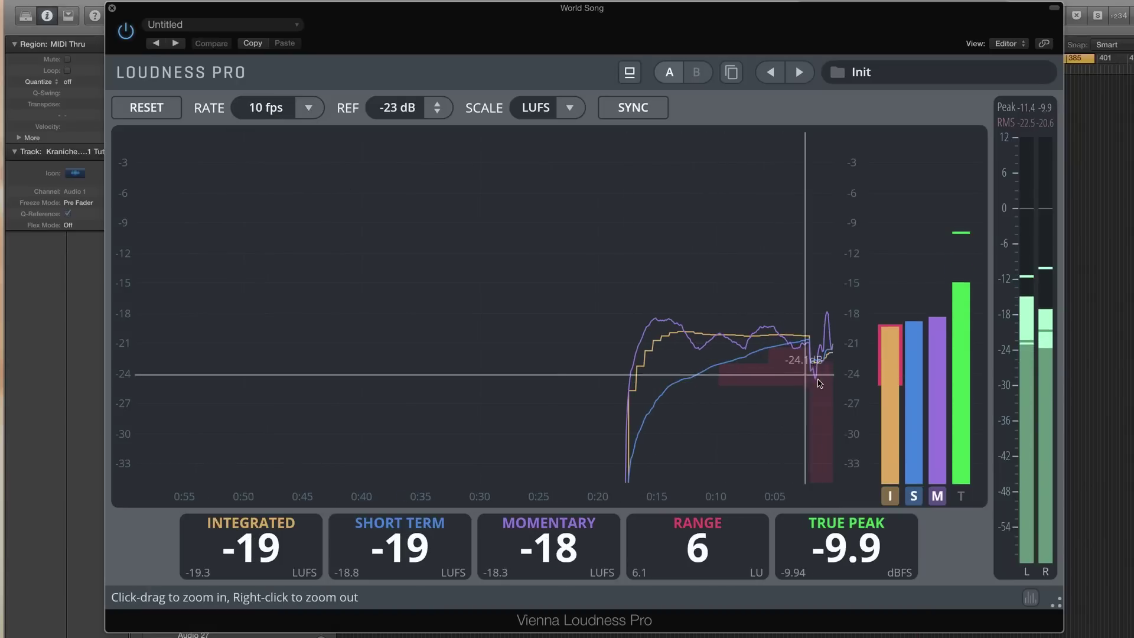
pyautogui.click(303, 111)
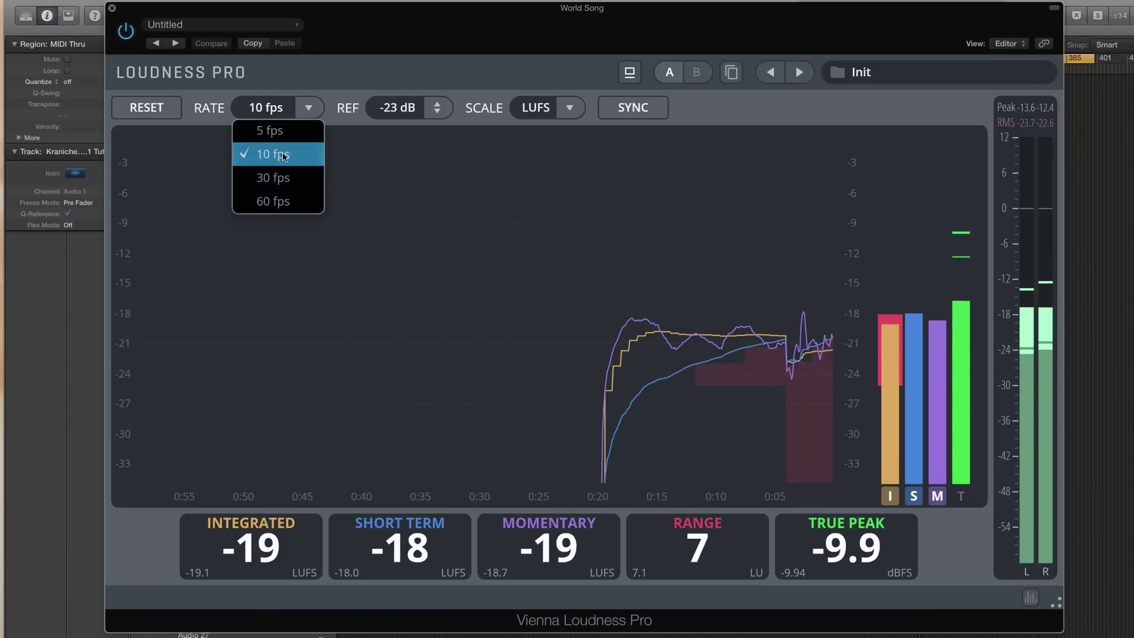
pyautogui.click(278, 177)
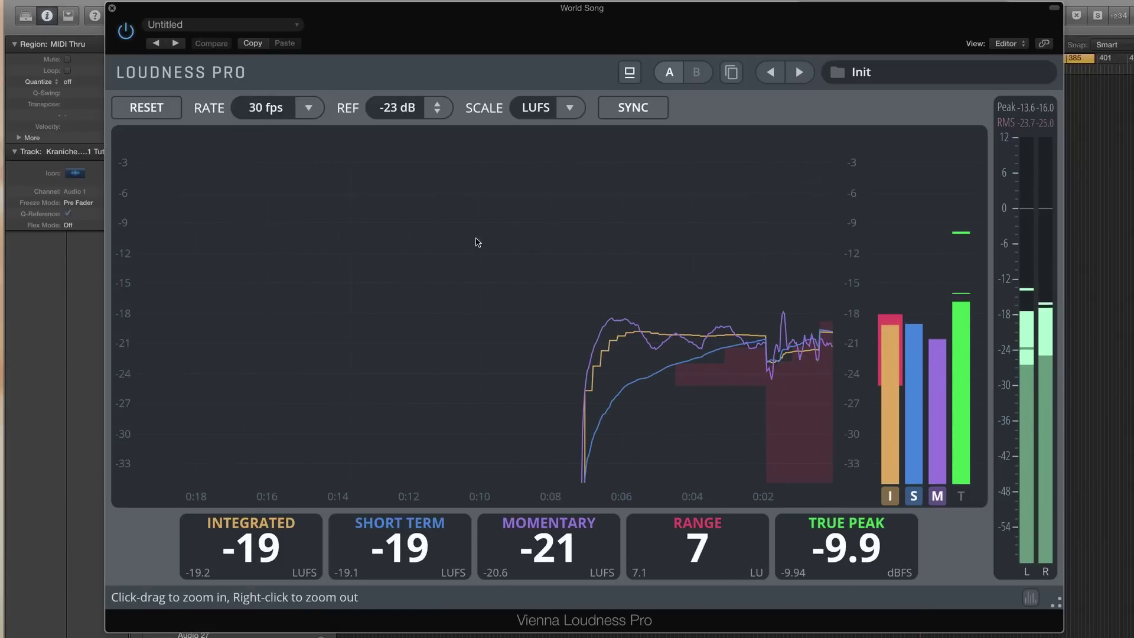
# Step: Set the loudness graph's rate to 60 fps, and try the LU scale before returning it to LUFS
pyautogui.click(306, 109)
pyautogui.click(283, 199)
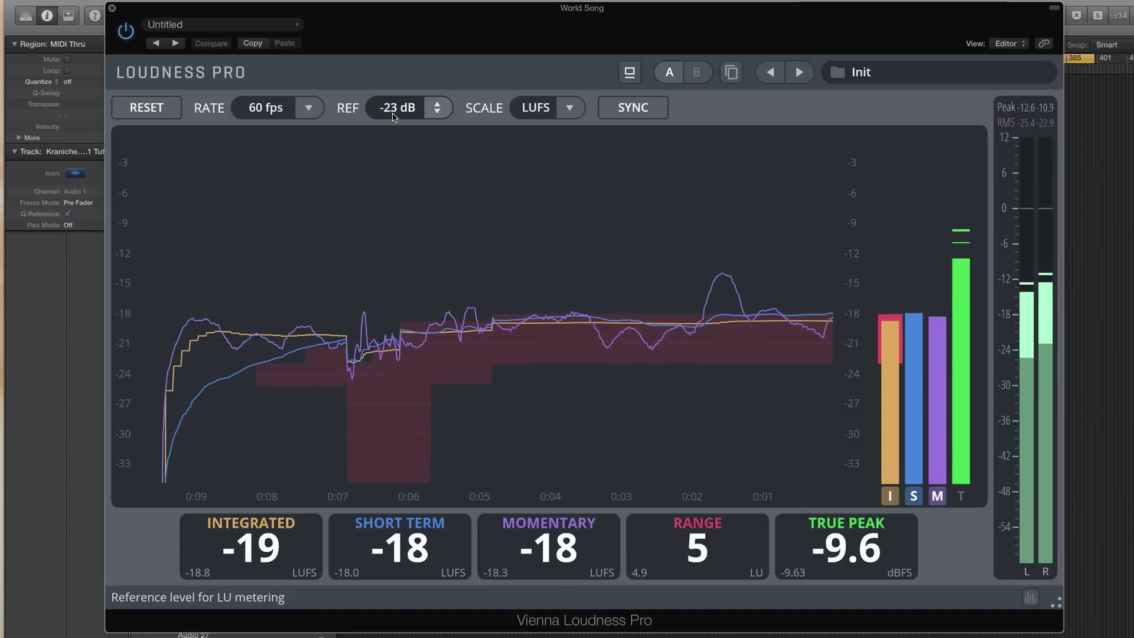
pyautogui.click(547, 108)
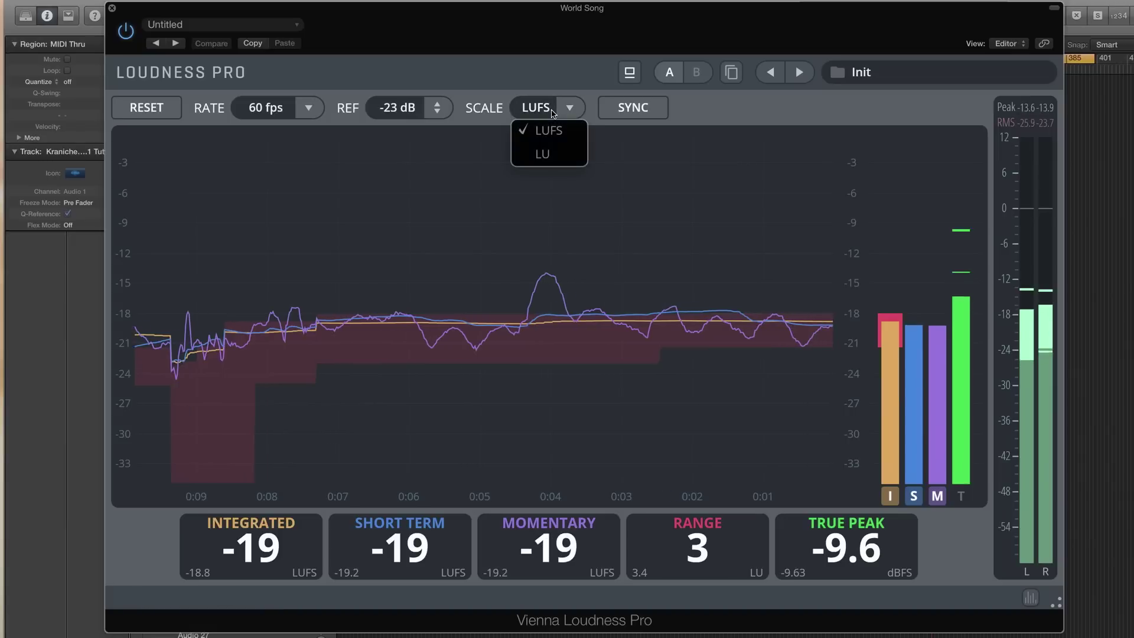
pyautogui.click(556, 160)
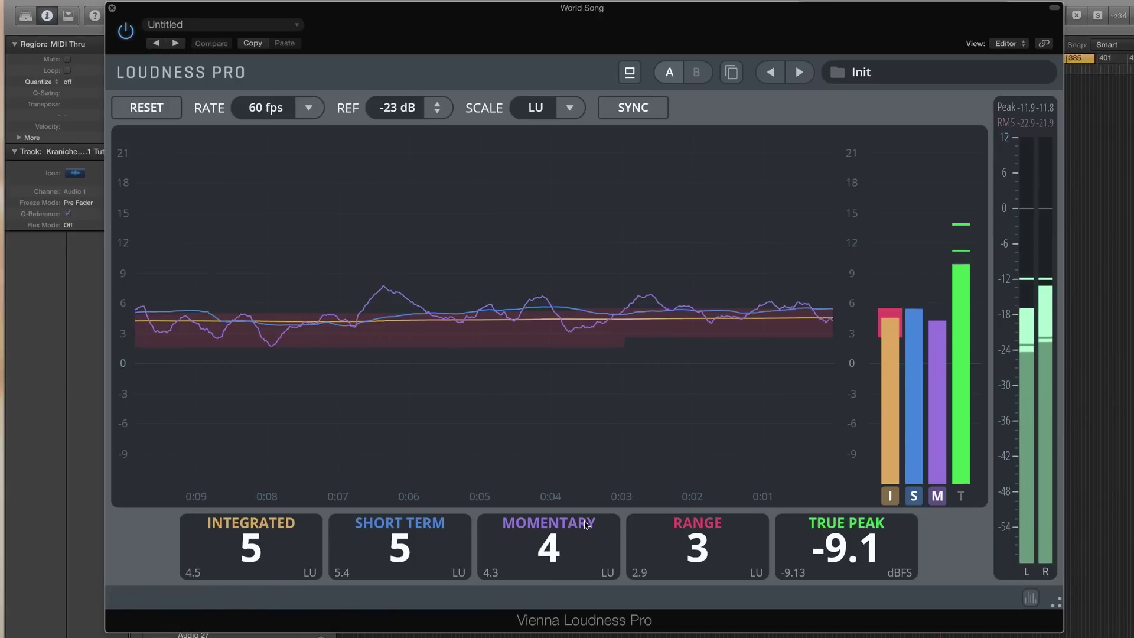
pyautogui.click(569, 109)
pyautogui.click(566, 131)
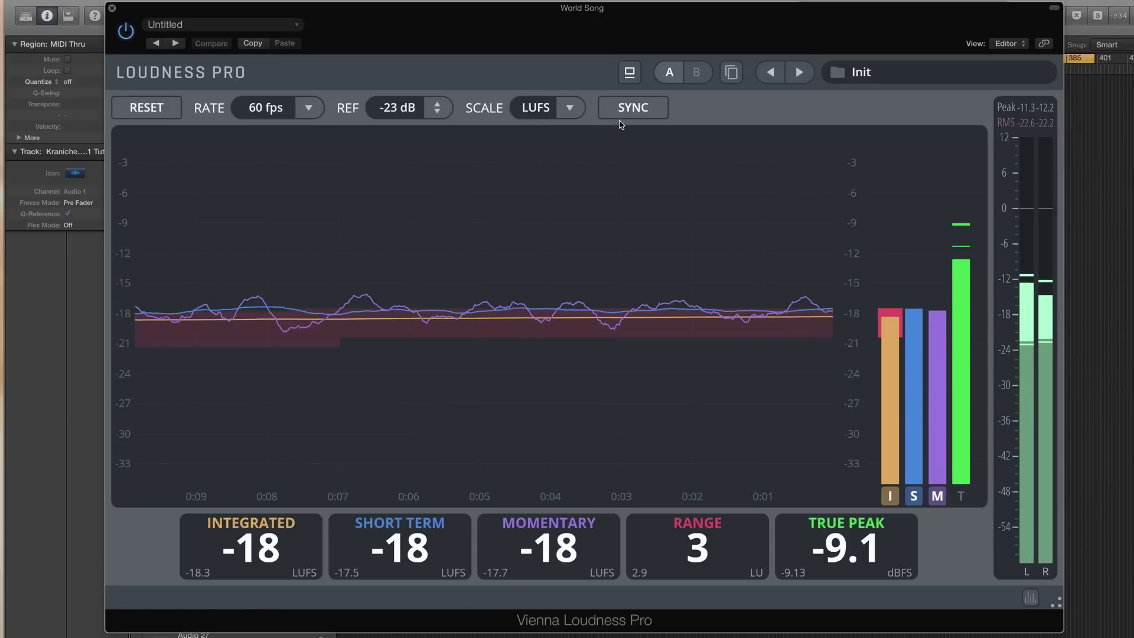
# Step: Turn on sync, and zoom the loudness graph in and out around the loudness curves
pyautogui.click(635, 110)
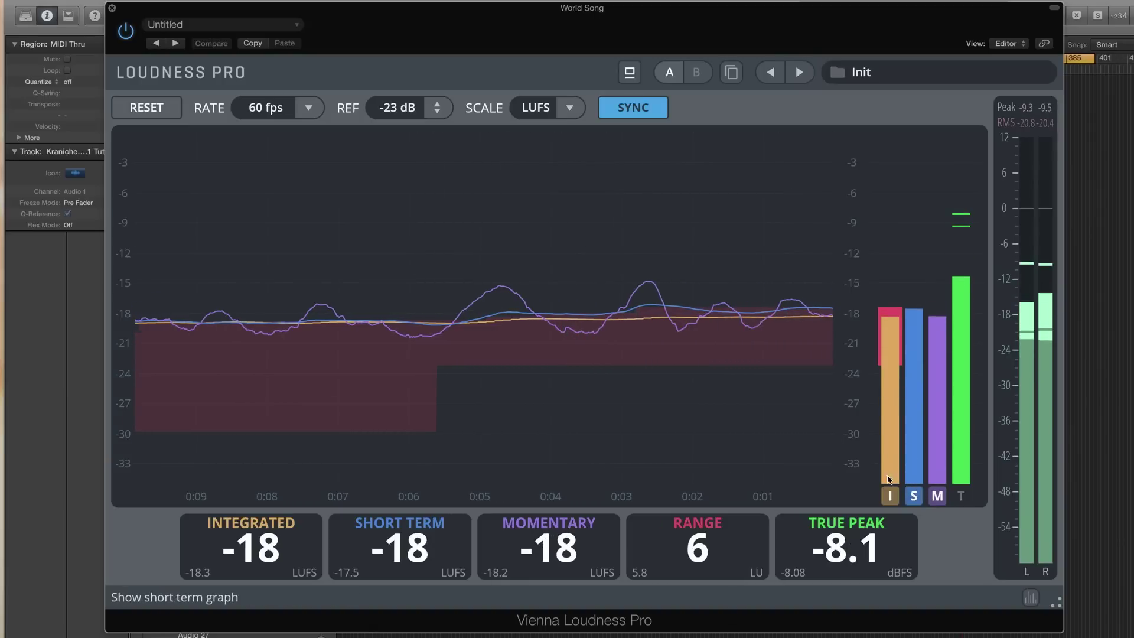
pyautogui.moveTo(562, 238); pyautogui.dragTo(780, 413)
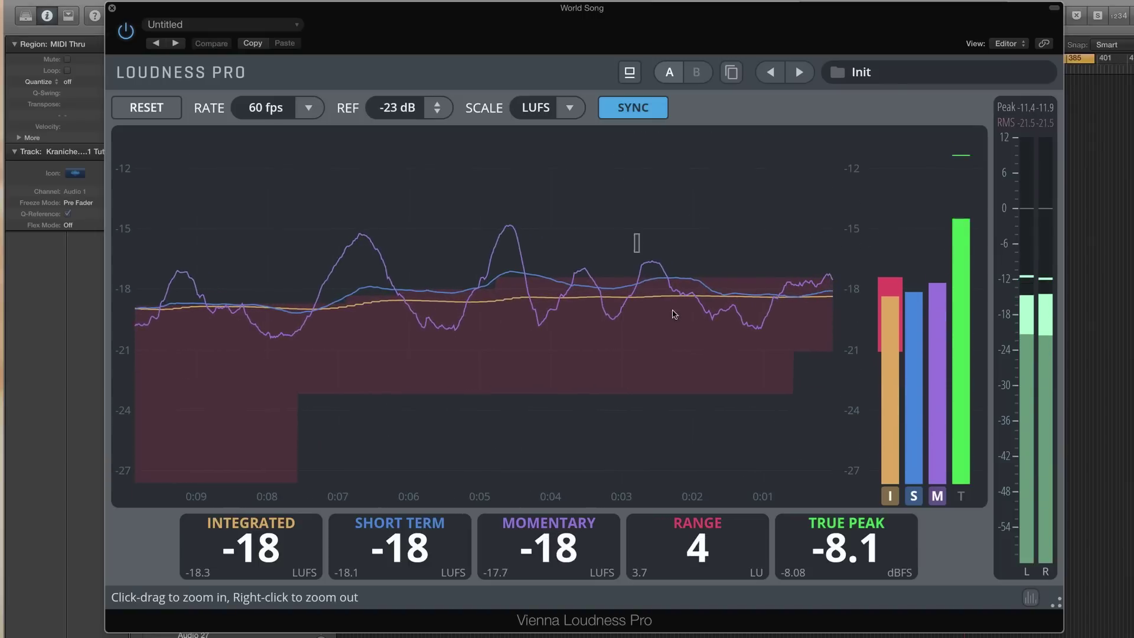
pyautogui.moveTo(652, 279); pyautogui.dragTo(732, 393)
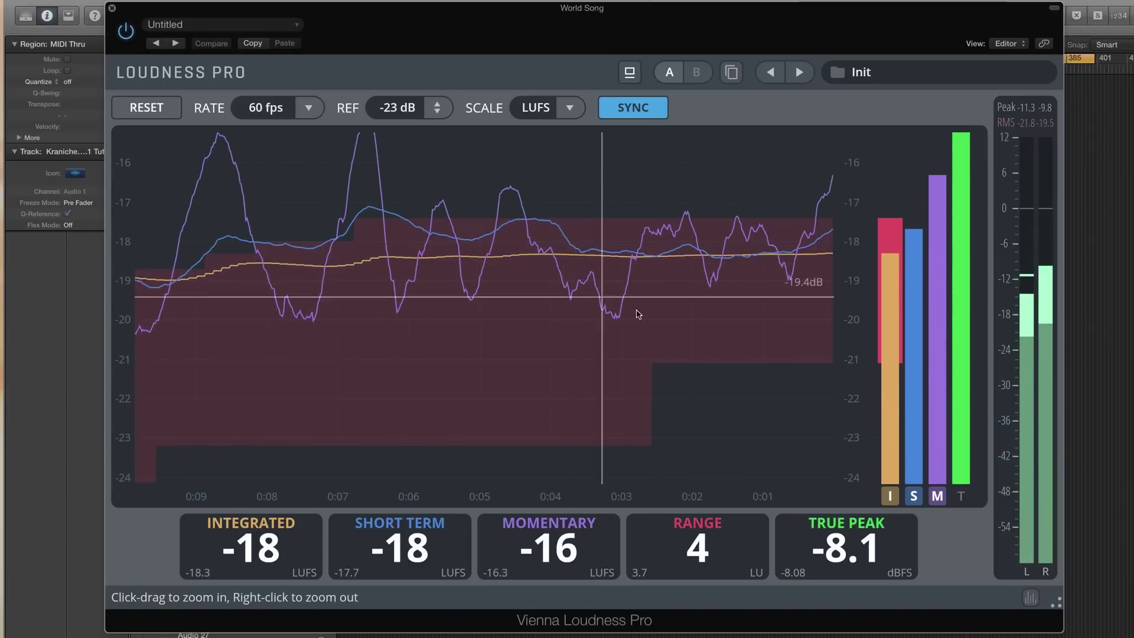
pyautogui.rightClick(591, 275)
pyautogui.rightClick(536, 271)
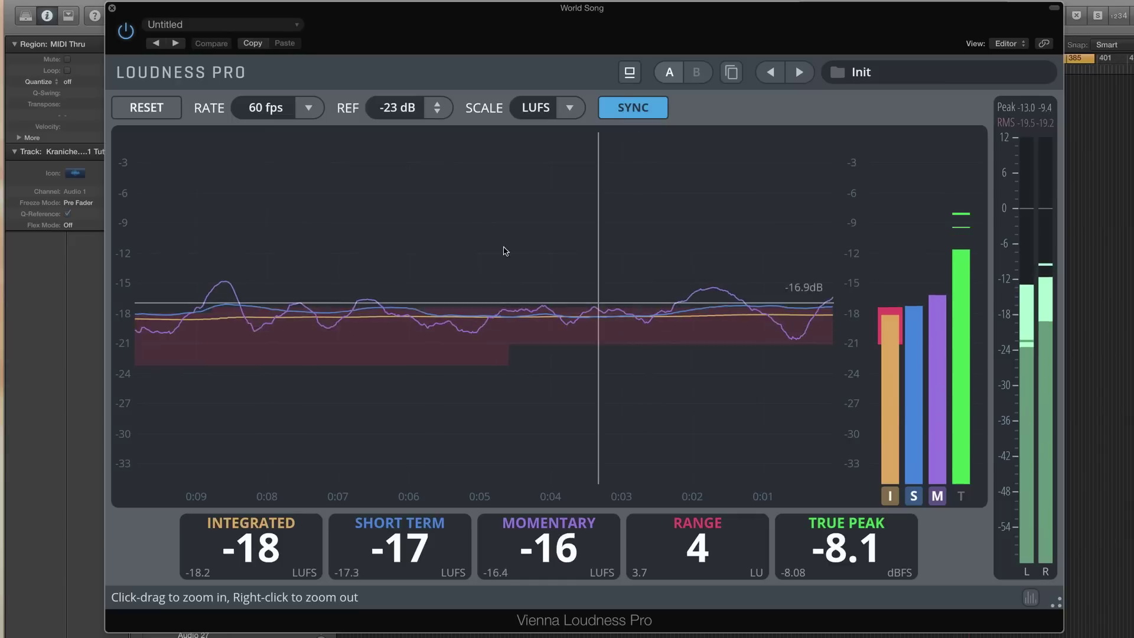
pyautogui.moveTo(464, 162); pyautogui.dragTo(705, 414)
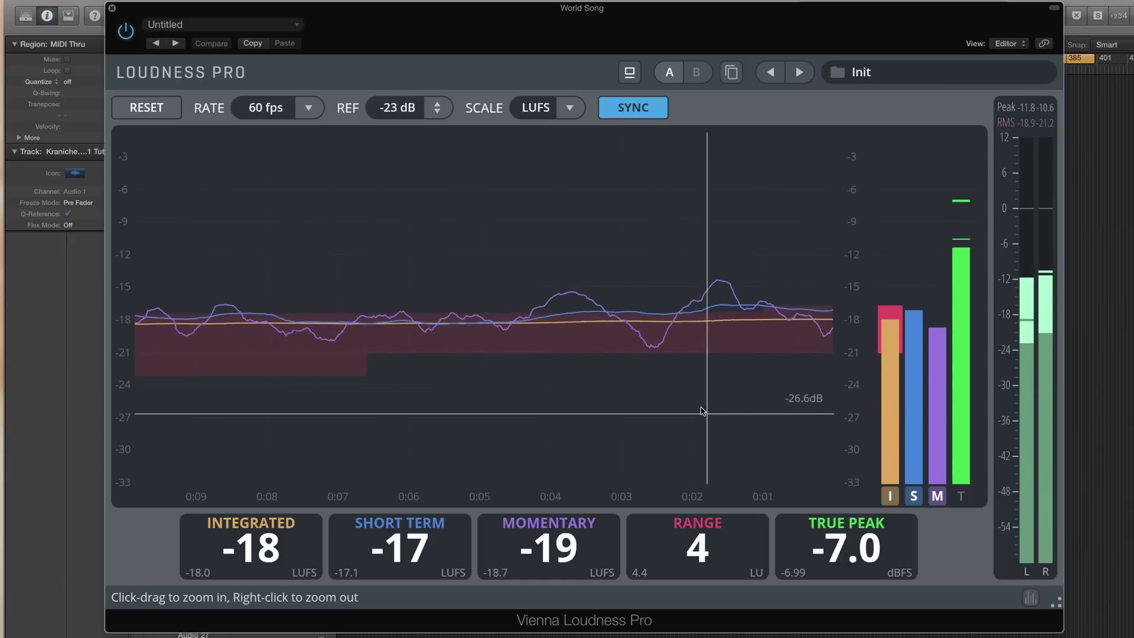
pyautogui.moveTo(553, 247); pyautogui.dragTo(681, 435)
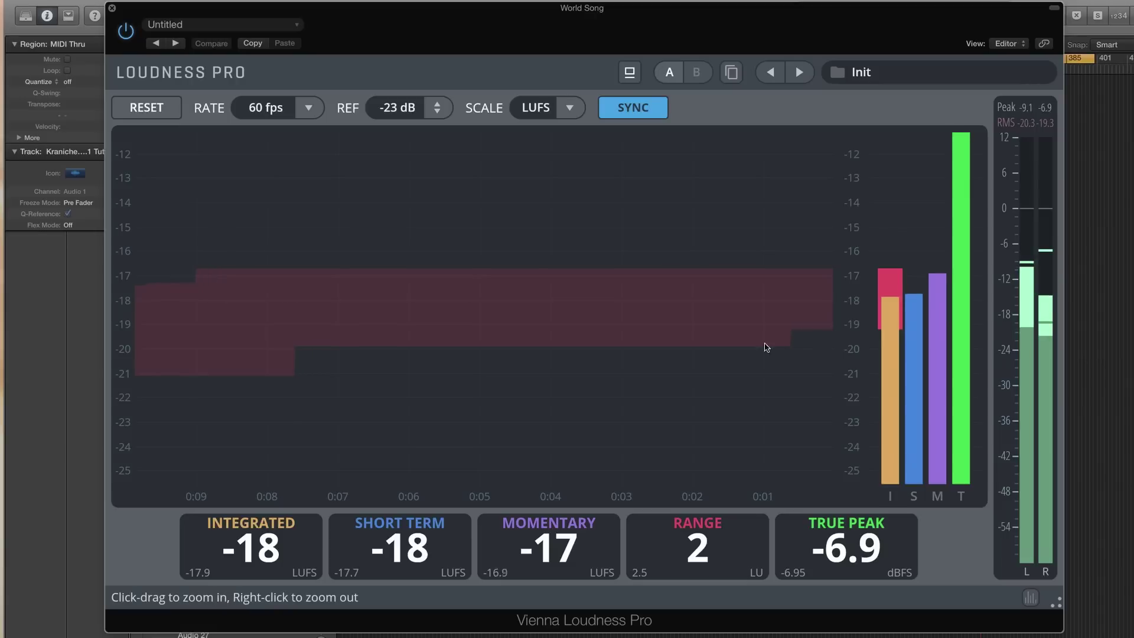
# Step: Examine the true peak graph at closer range, and replace it with the integrated, short term and momentary graphs
pyautogui.click(962, 497)
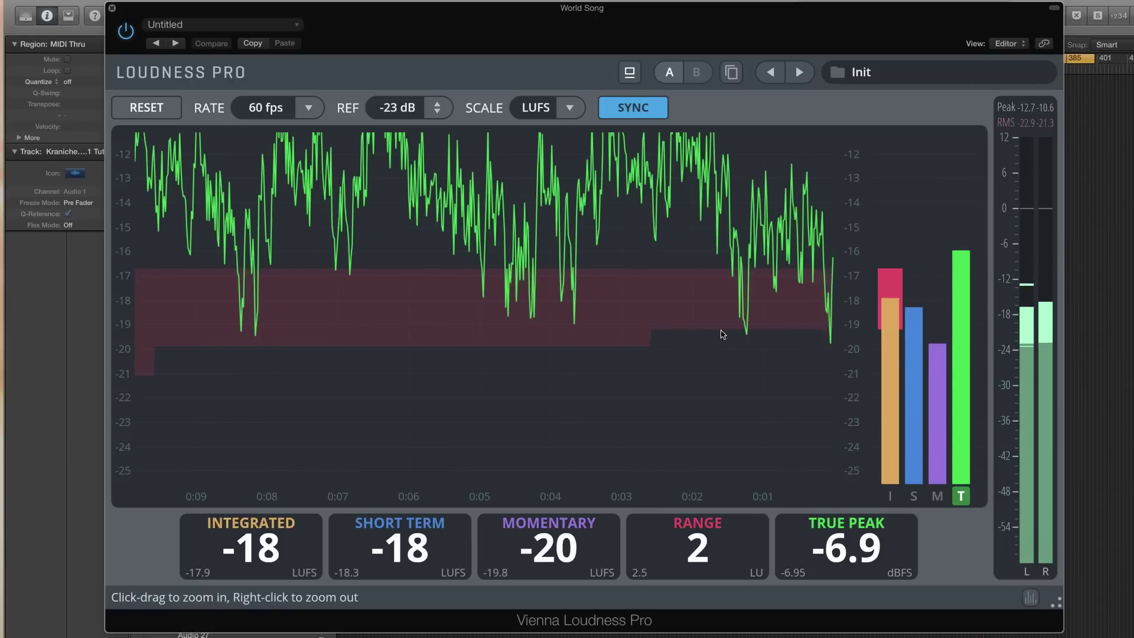
pyautogui.moveTo(550, 188)
pyautogui.mouseDown()
pyautogui.moveTo(630, 279)
pyautogui.moveTo(658, 347)
pyautogui.mouseUp()
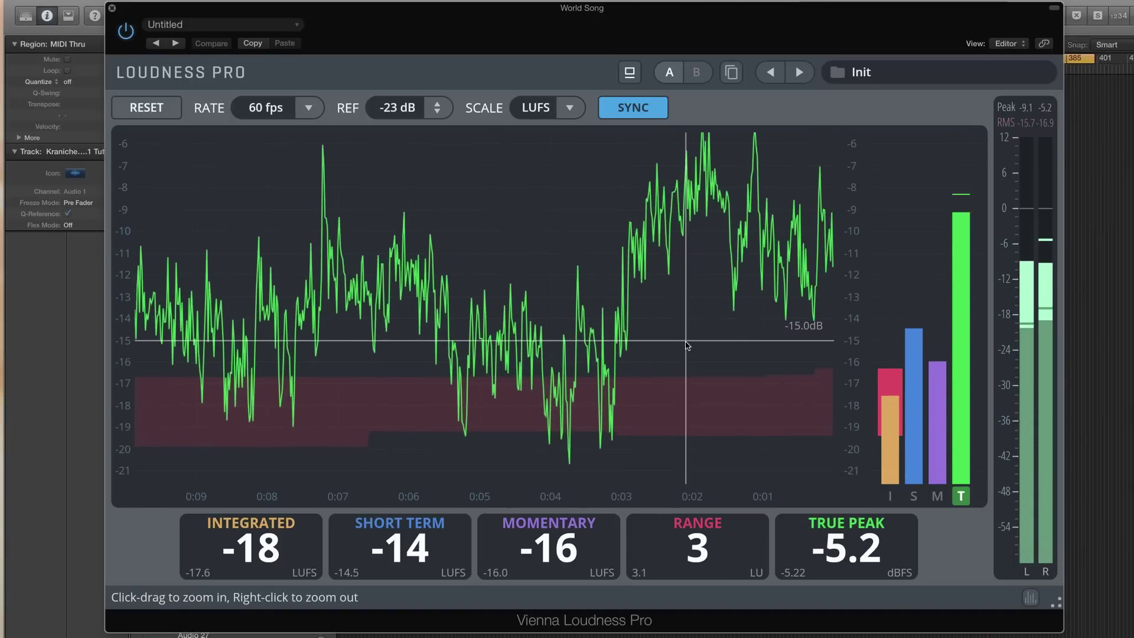
pyautogui.click(890, 496)
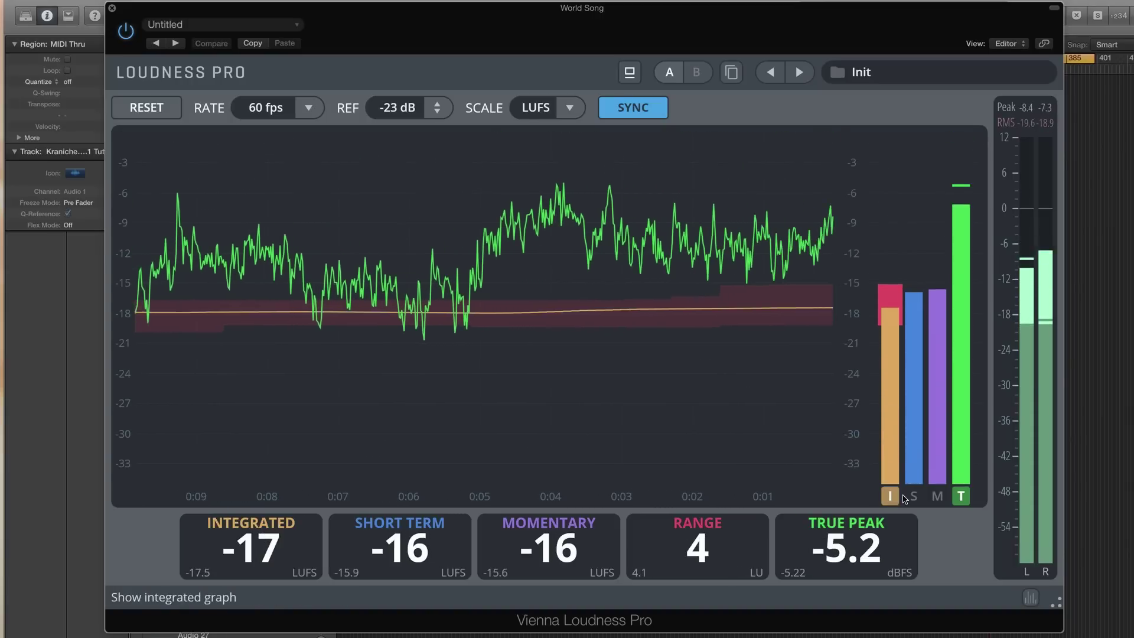
pyautogui.click(961, 496)
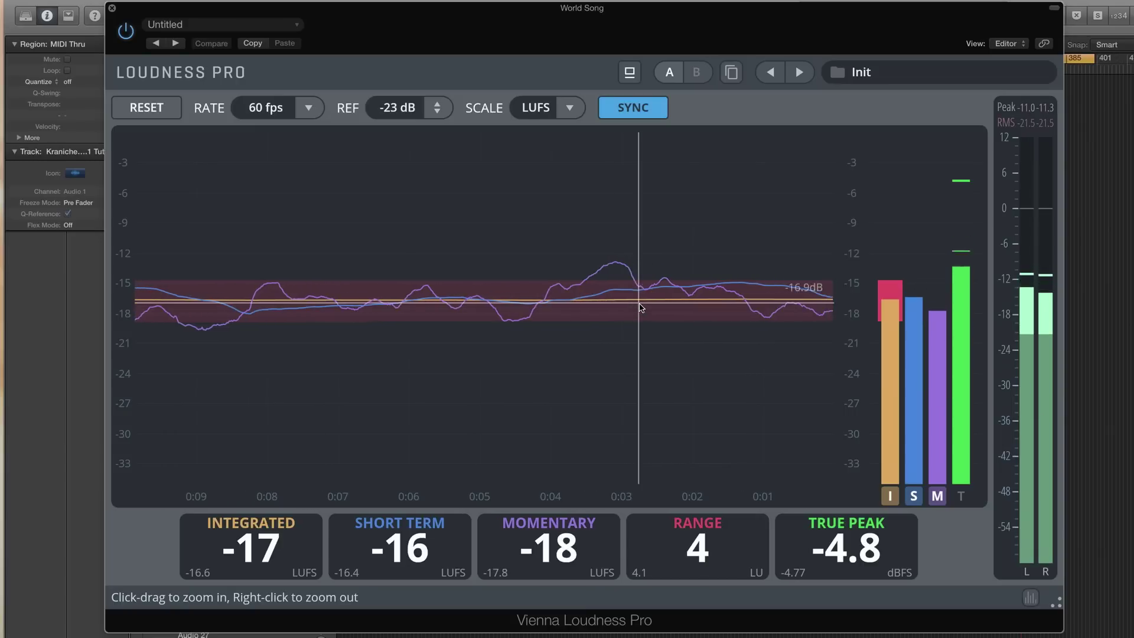
# Step: Zoom in on the integrated, short term and momentary curves between about -10 and -20 dB, and restore the full range
pyautogui.moveTo(675, 384); pyautogui.dragTo(706, 413)
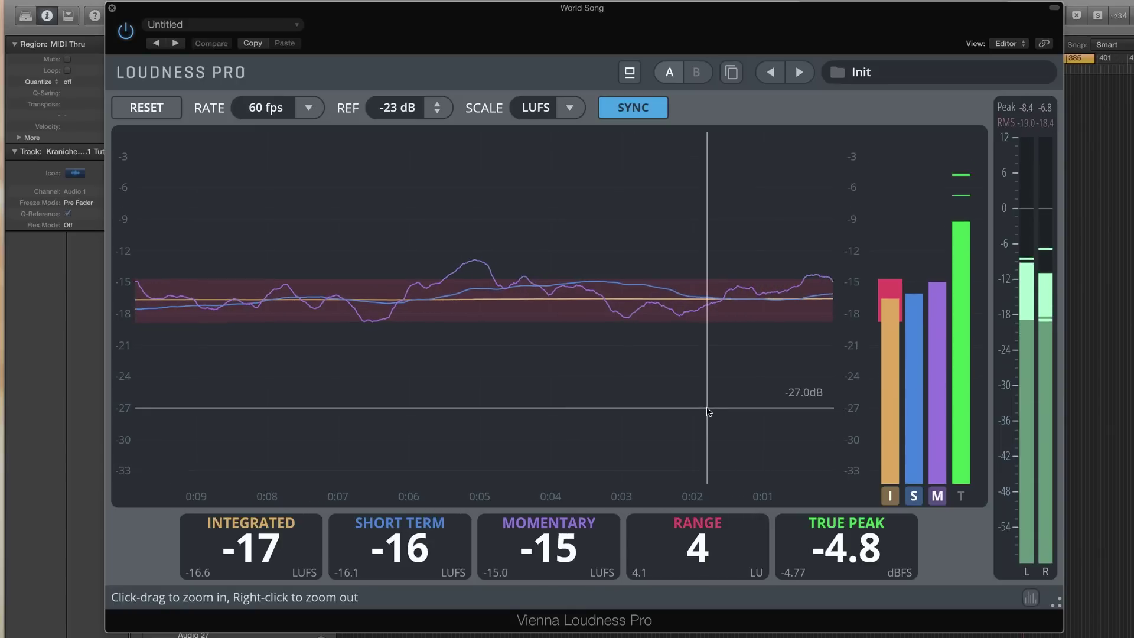
pyautogui.moveTo(565, 167); pyautogui.dragTo(676, 337)
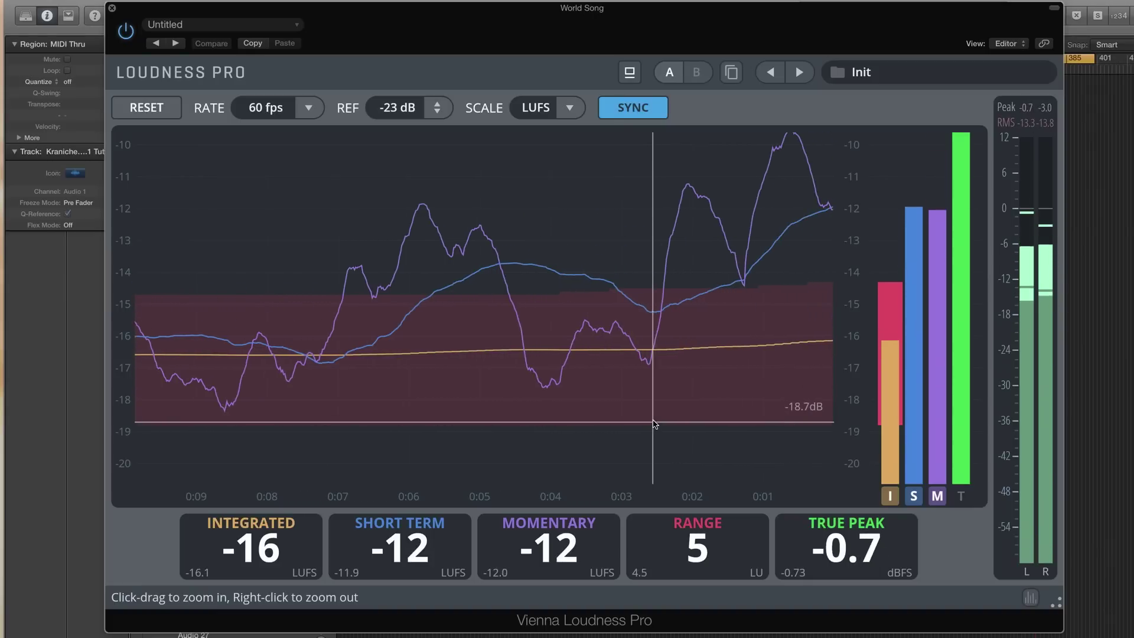
pyautogui.rightClick(622, 308)
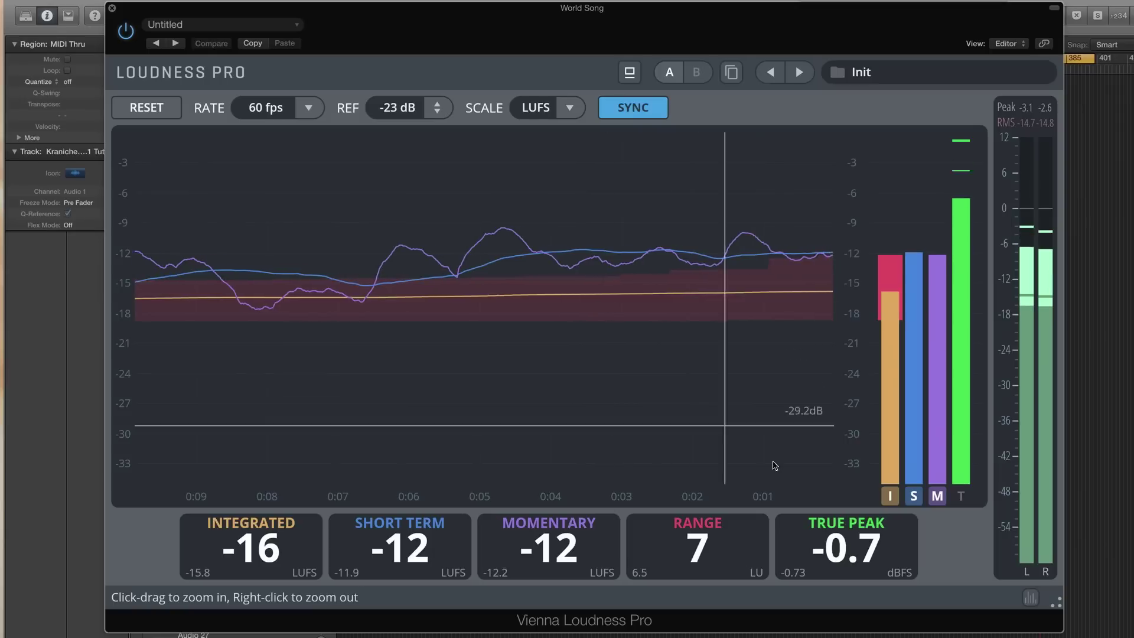